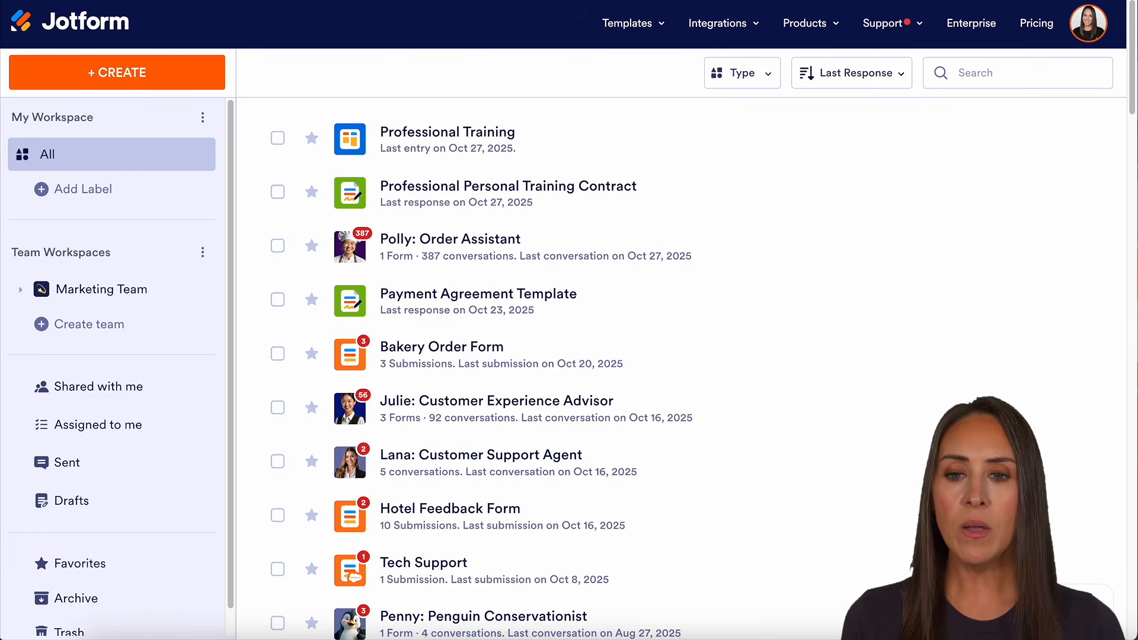
Step: View the asset types available for filtering the workspace list
{"action": "left_click", "coordinate": [771, 83]}
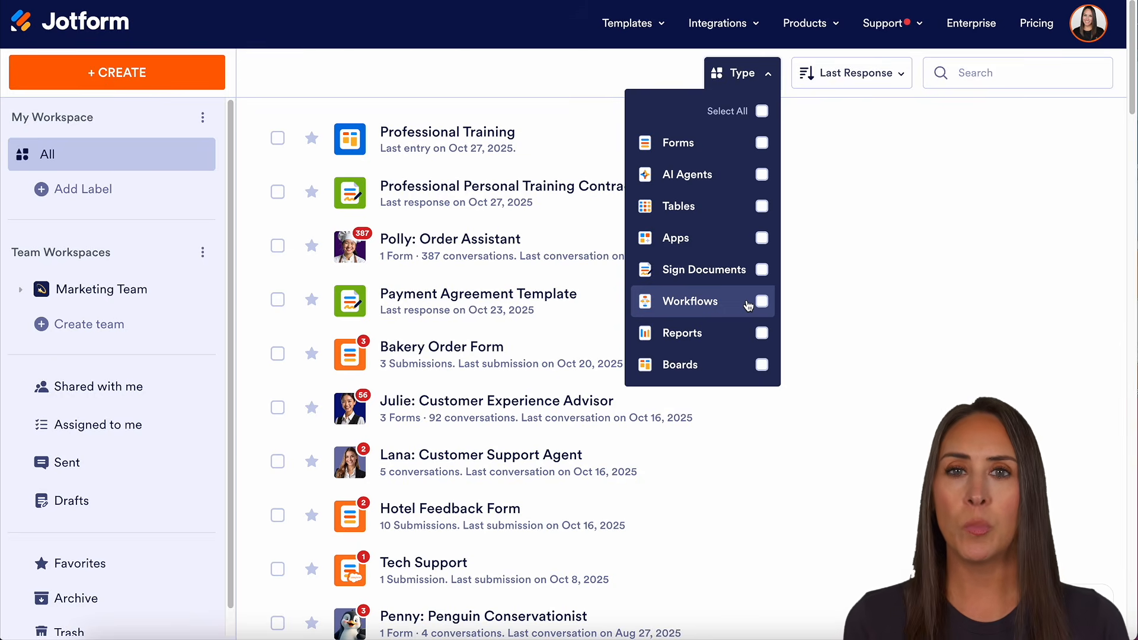
{"action": "left_click", "coordinate": [547, 84]}
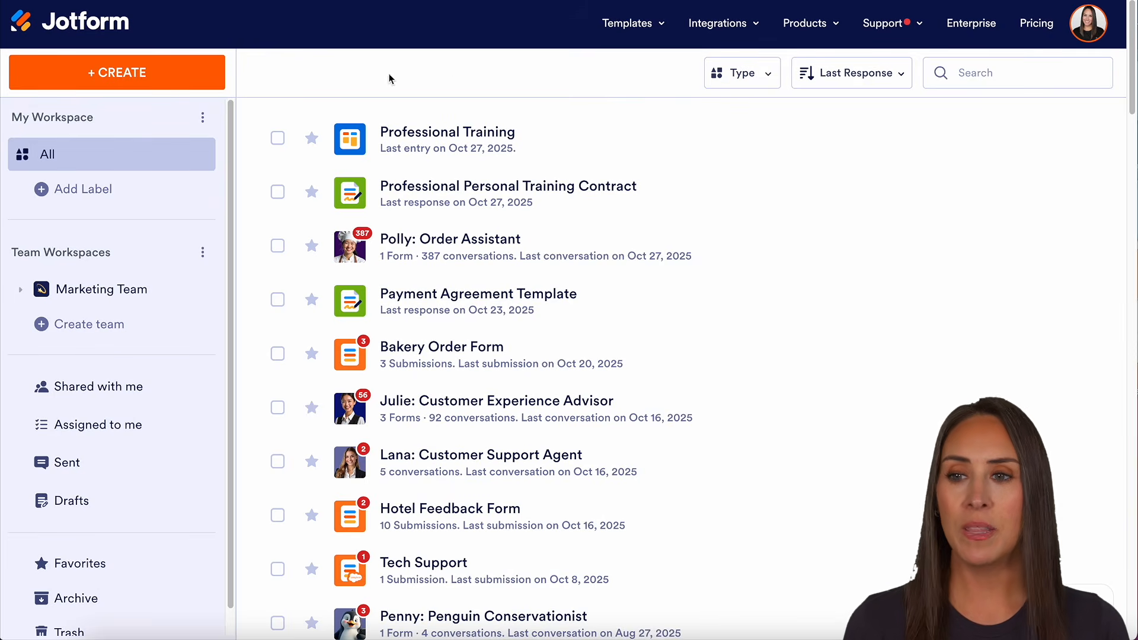
Step: Start creating a new workflow and open the gallery of workflow templates
{"action": "left_click", "coordinate": [122, 72]}
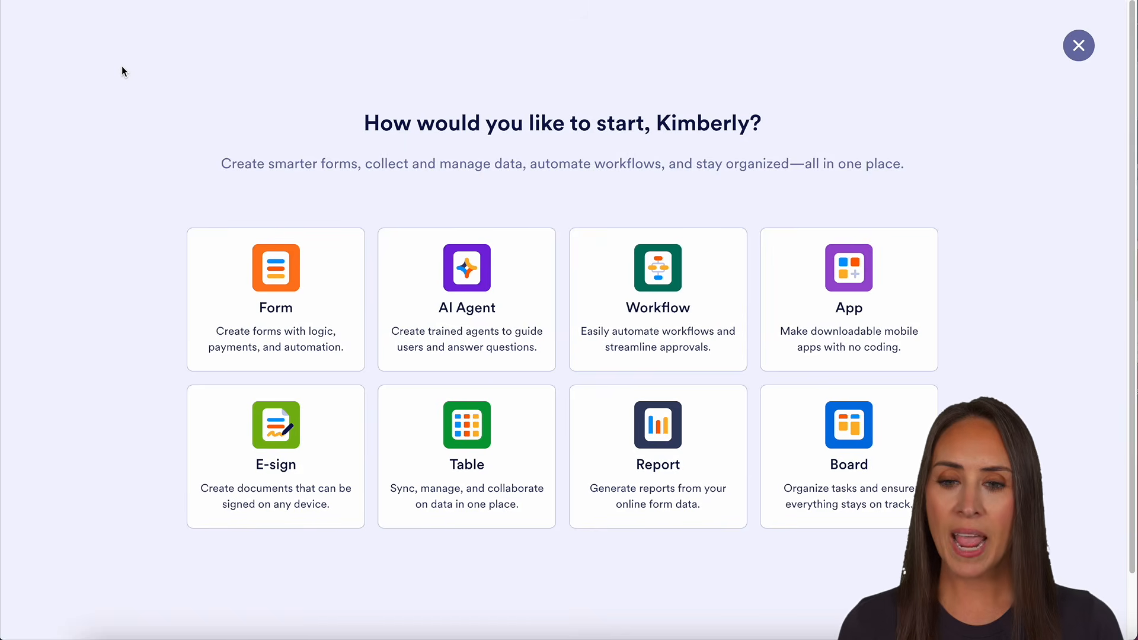
{"action": "left_click", "coordinate": [662, 271]}
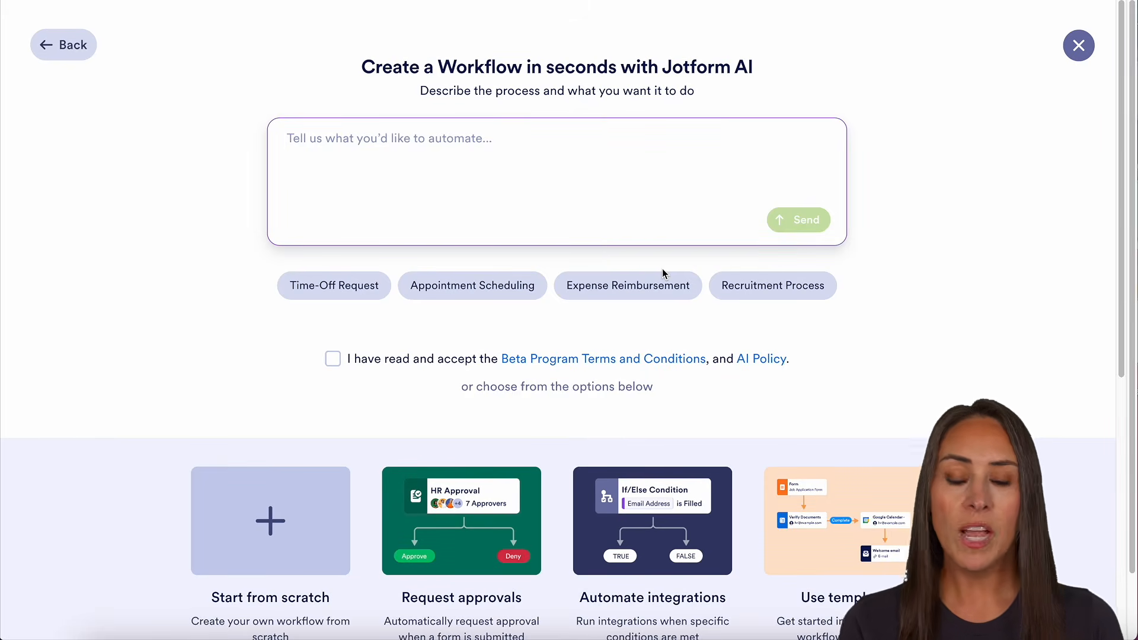
{"action": "scroll", "coordinate": [663, 269], "scroll_direction": "down", "scroll_amount": 4}
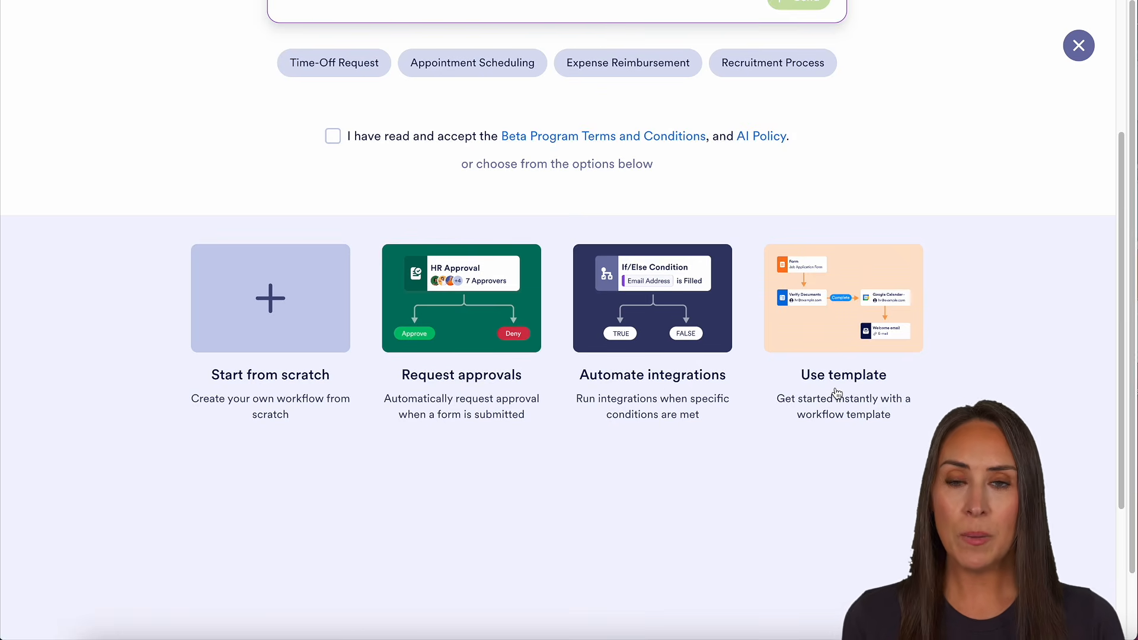
{"action": "left_click", "coordinate": [835, 322]}
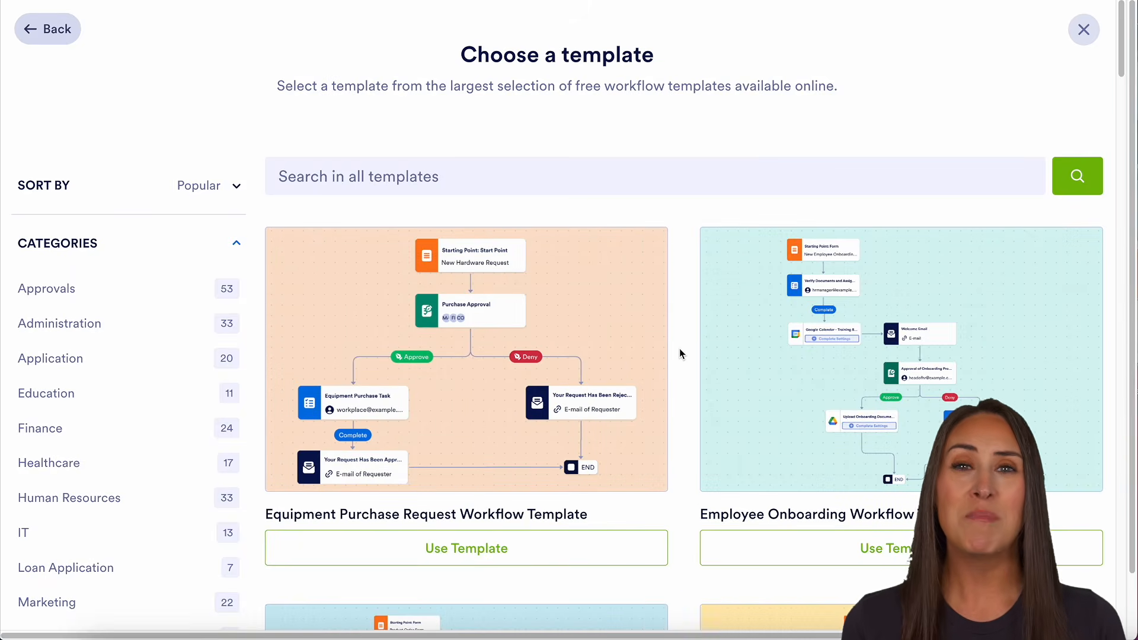
Step: Examine the workflow templates and their categories, and leave the creation options to return to the workspace
{"action": "scroll", "coordinate": [679, 350], "scroll_direction": "down", "scroll_amount": 10}
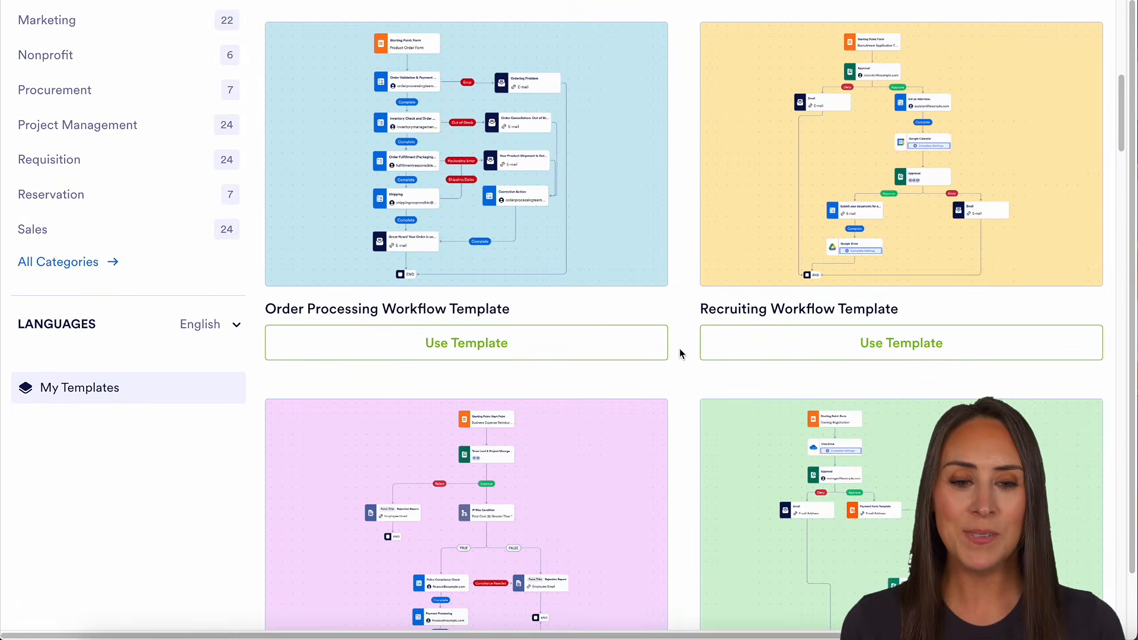
{"action": "scroll", "coordinate": [679, 353], "scroll_direction": "down", "scroll_amount": 2}
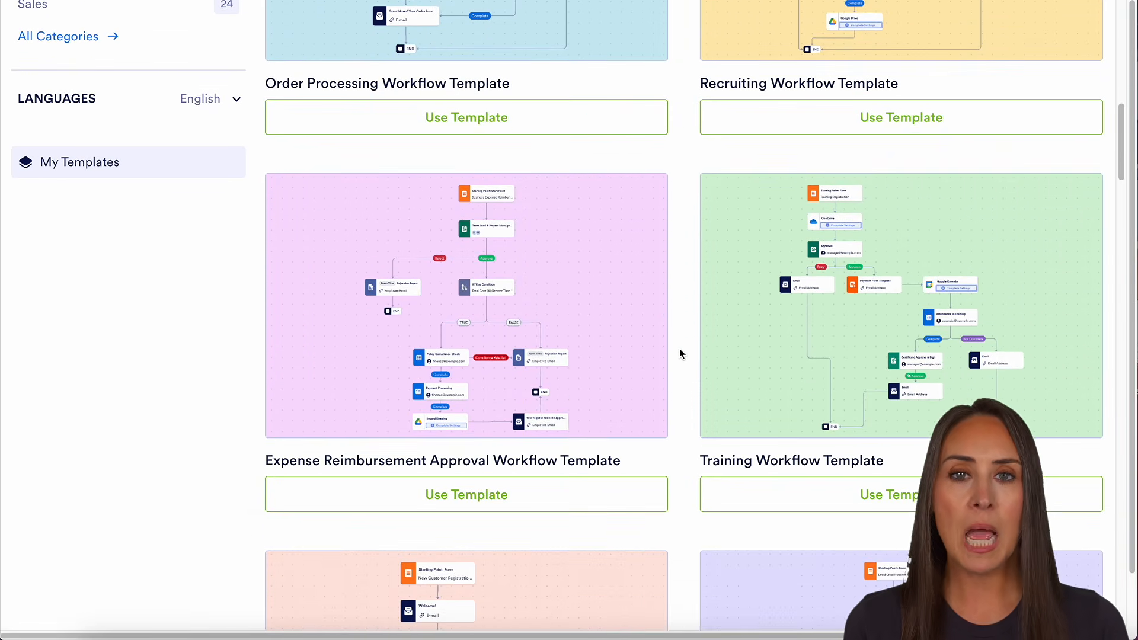
{"action": "scroll", "coordinate": [681, 353], "scroll_direction": "down", "scroll_amount": 5}
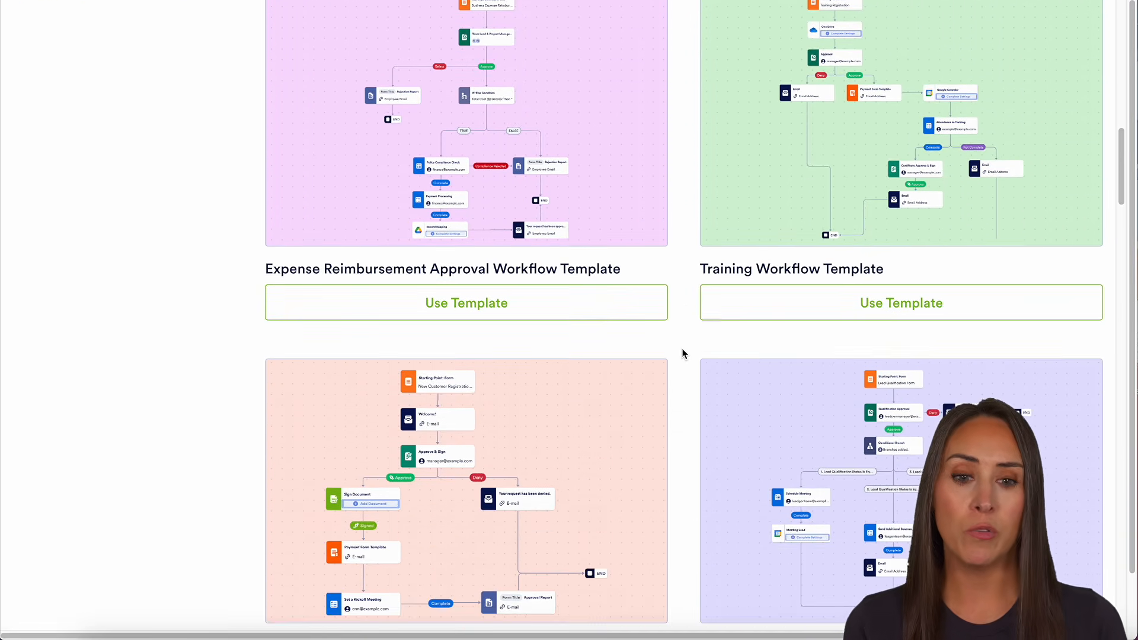
{"action": "scroll", "coordinate": [682, 354], "scroll_direction": "up", "scroll_amount": 19}
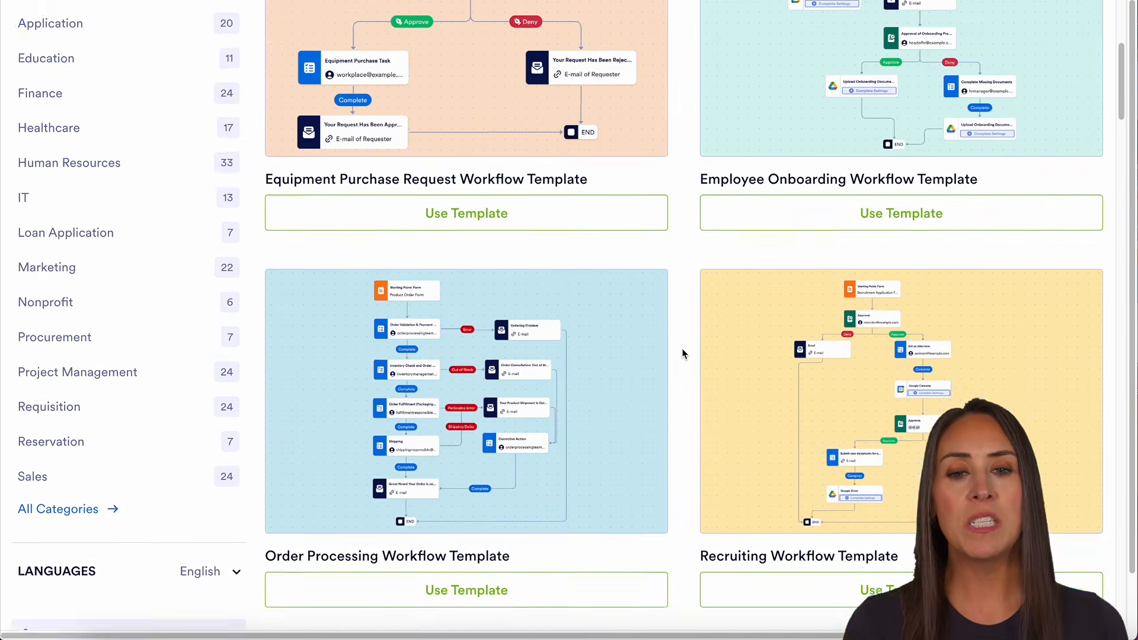
{"action": "scroll", "coordinate": [682, 354], "scroll_direction": "up", "scroll_amount": 1}
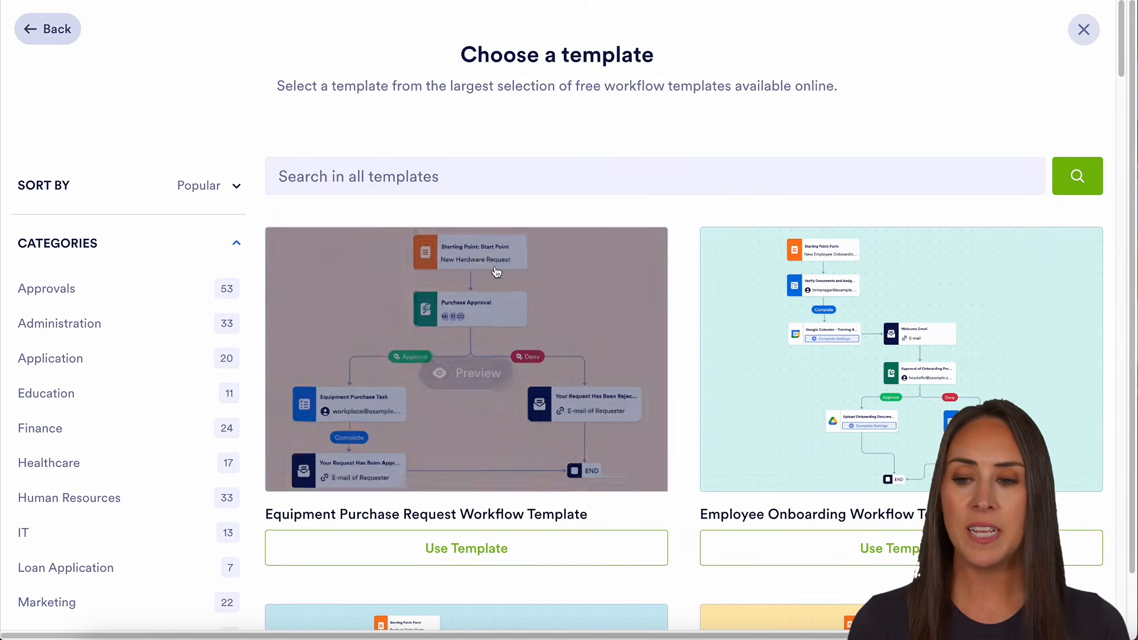
{"action": "scroll", "coordinate": [104, 271], "scroll_direction": "down", "scroll_amount": 6}
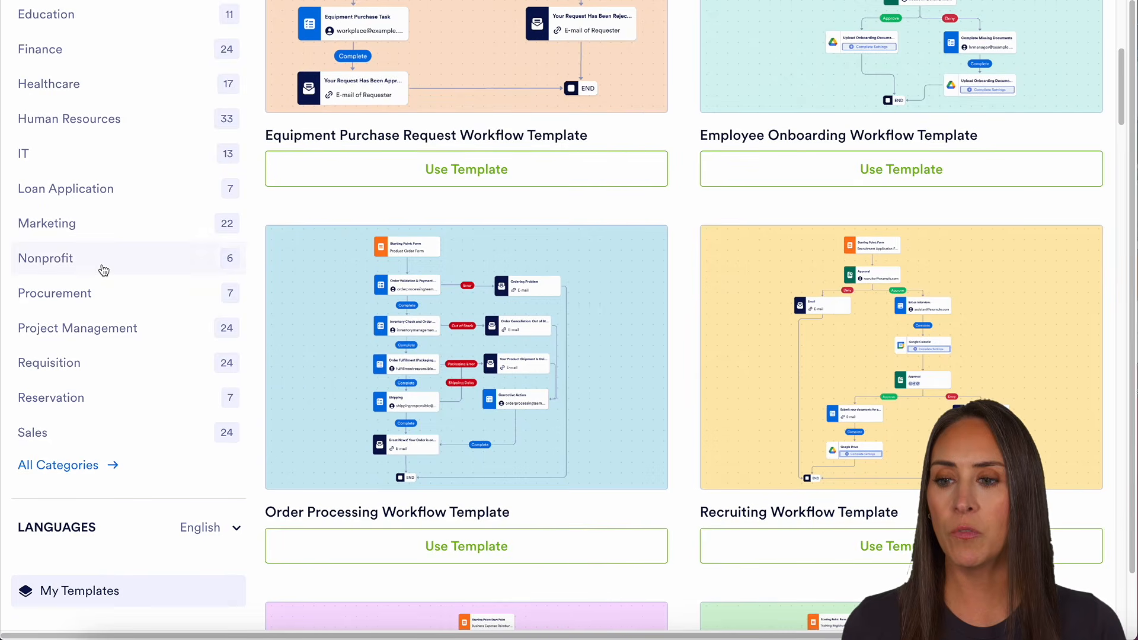
{"action": "scroll", "coordinate": [103, 270], "scroll_direction": "up", "scroll_amount": 6}
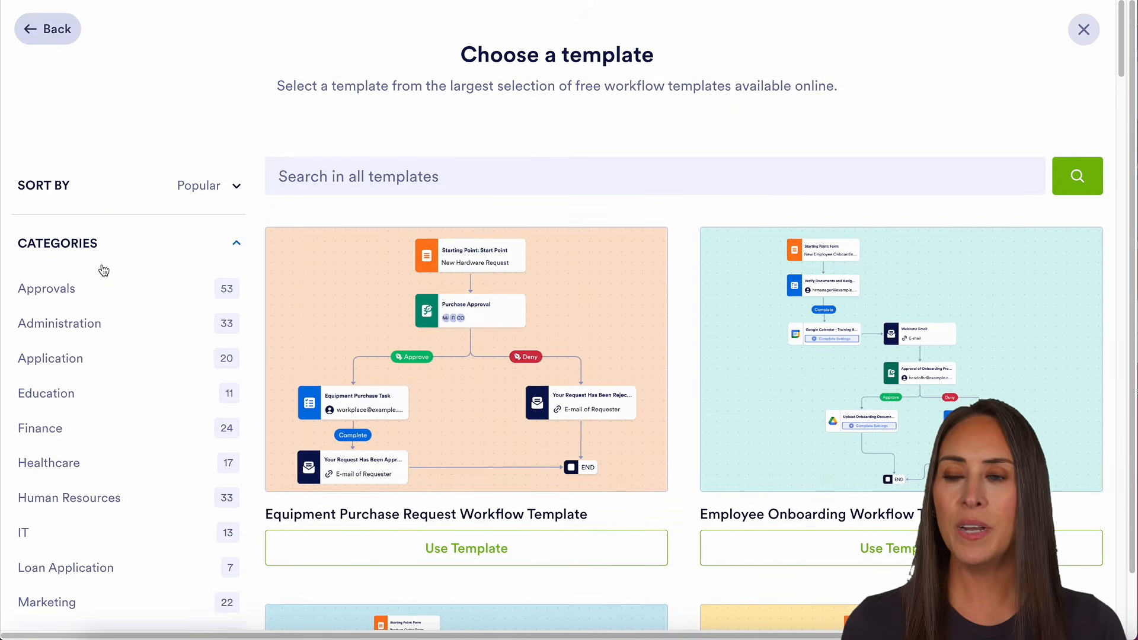
{"action": "left_click", "coordinate": [56, 31]}
{"action": "left_click", "coordinate": [58, 47]}
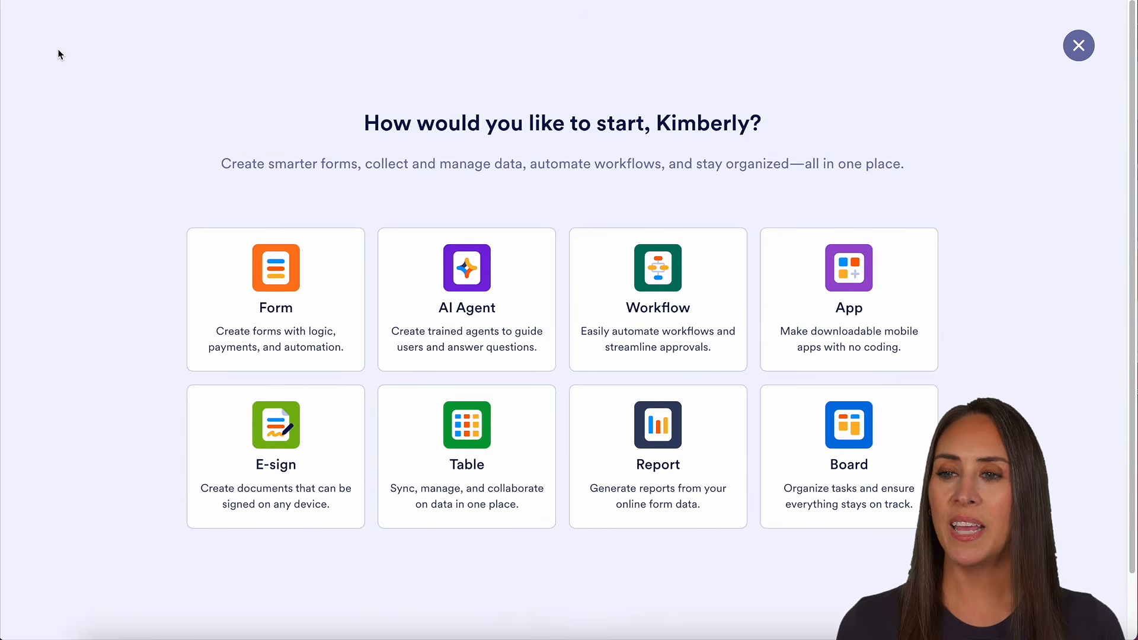
{"action": "left_click", "coordinate": [1081, 51]}
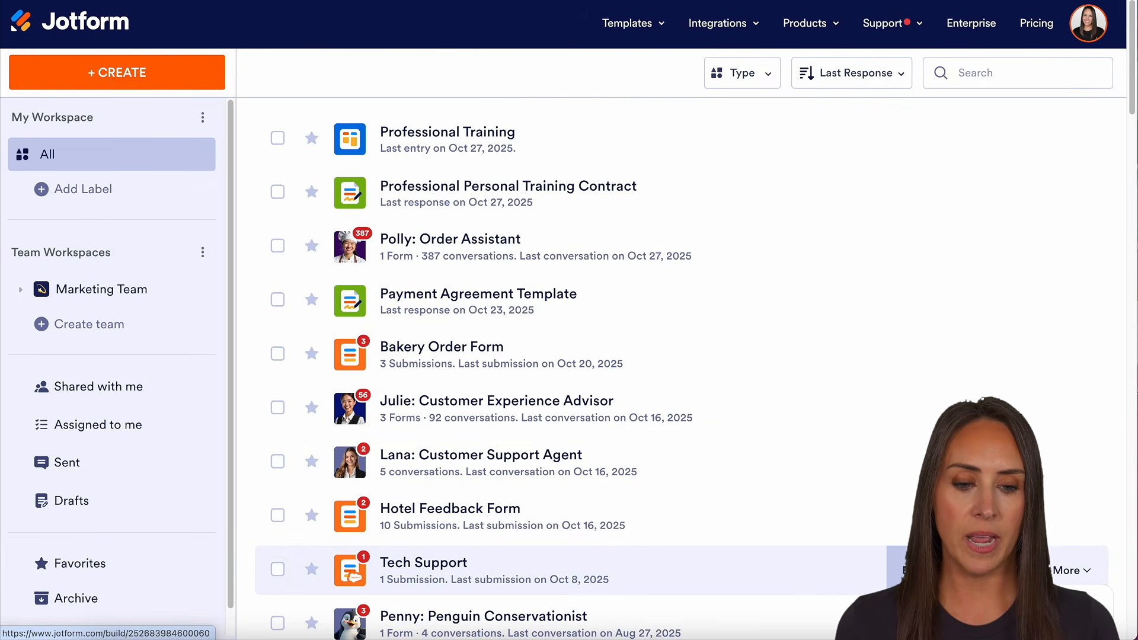
Step: Open the Tech Support form for editing and create a workflow from its workflow settings
{"action": "left_click", "coordinate": [912, 570]}
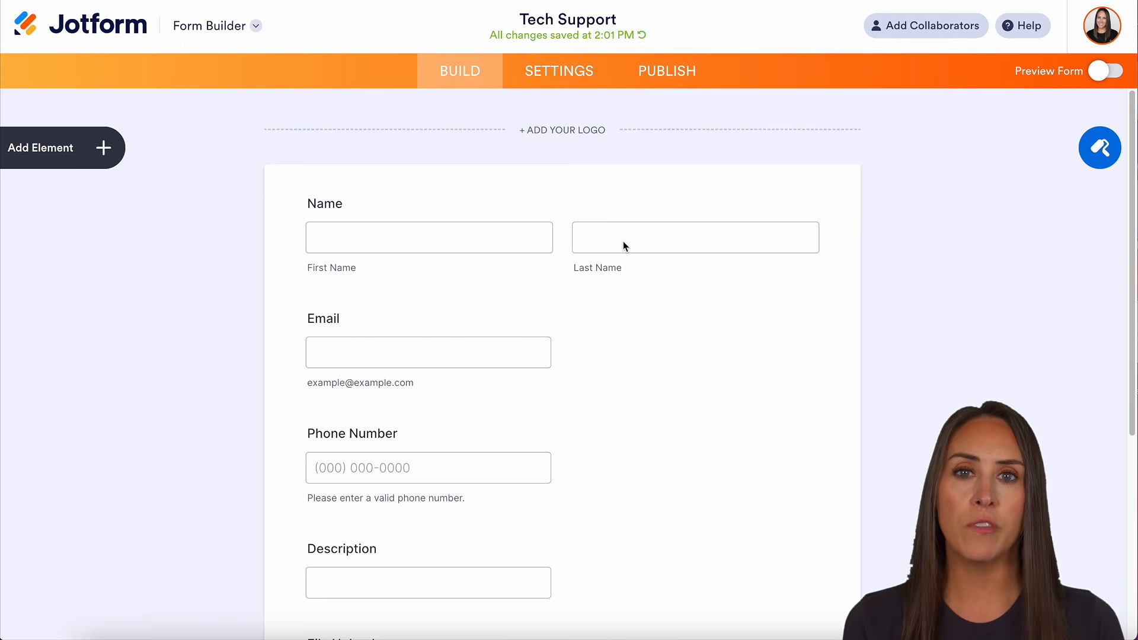
{"action": "left_click", "coordinate": [561, 75]}
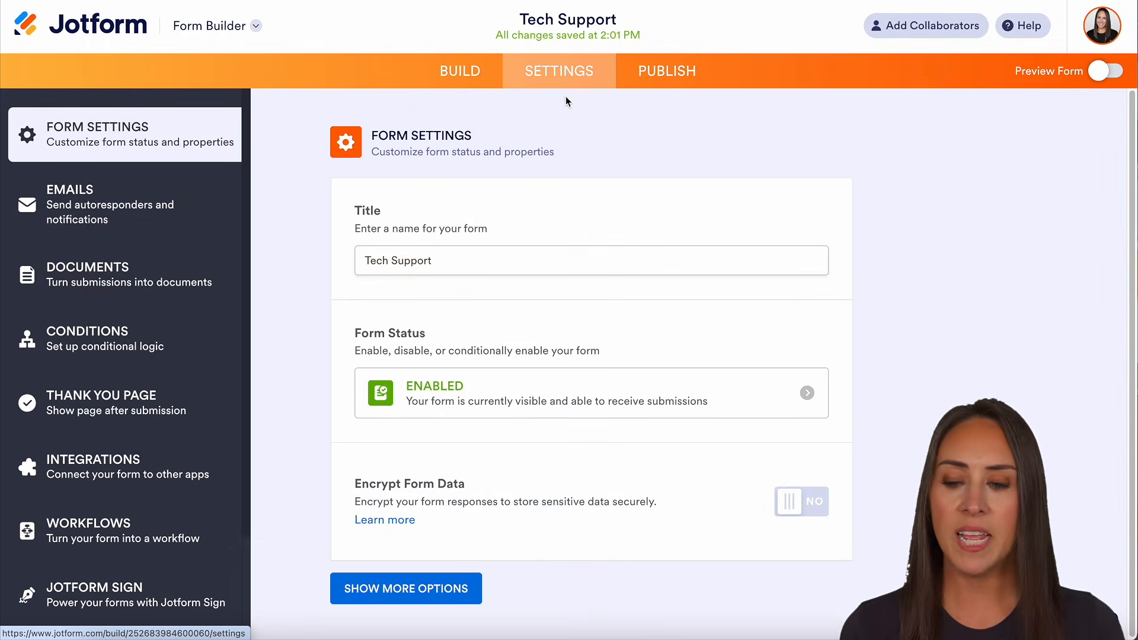
{"action": "left_click", "coordinate": [129, 544]}
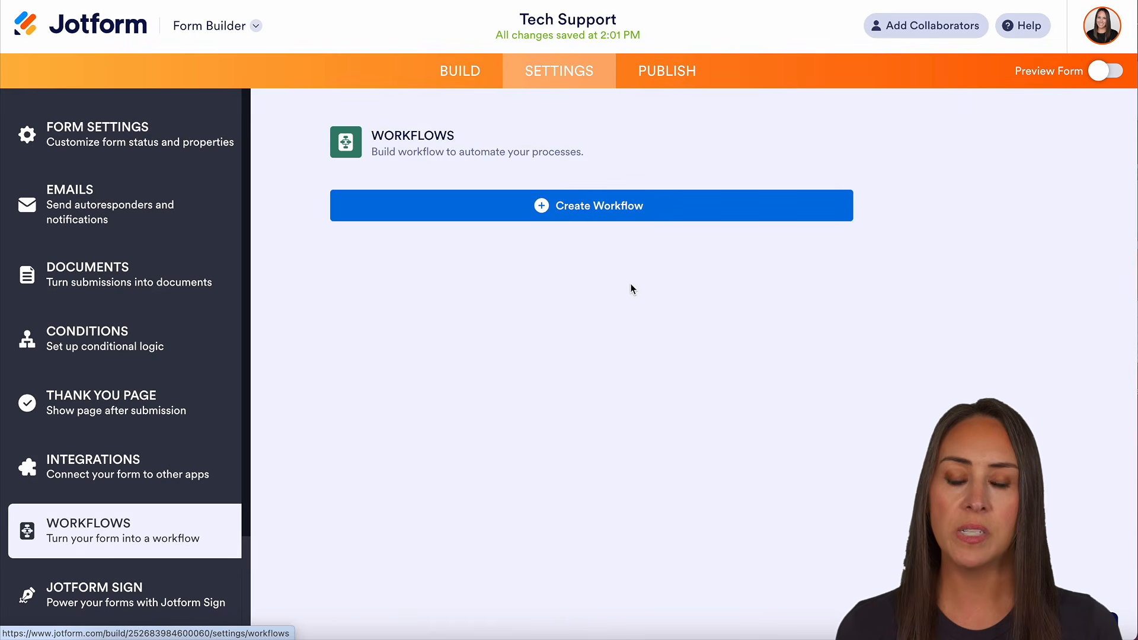
{"action": "left_click", "coordinate": [648, 211]}
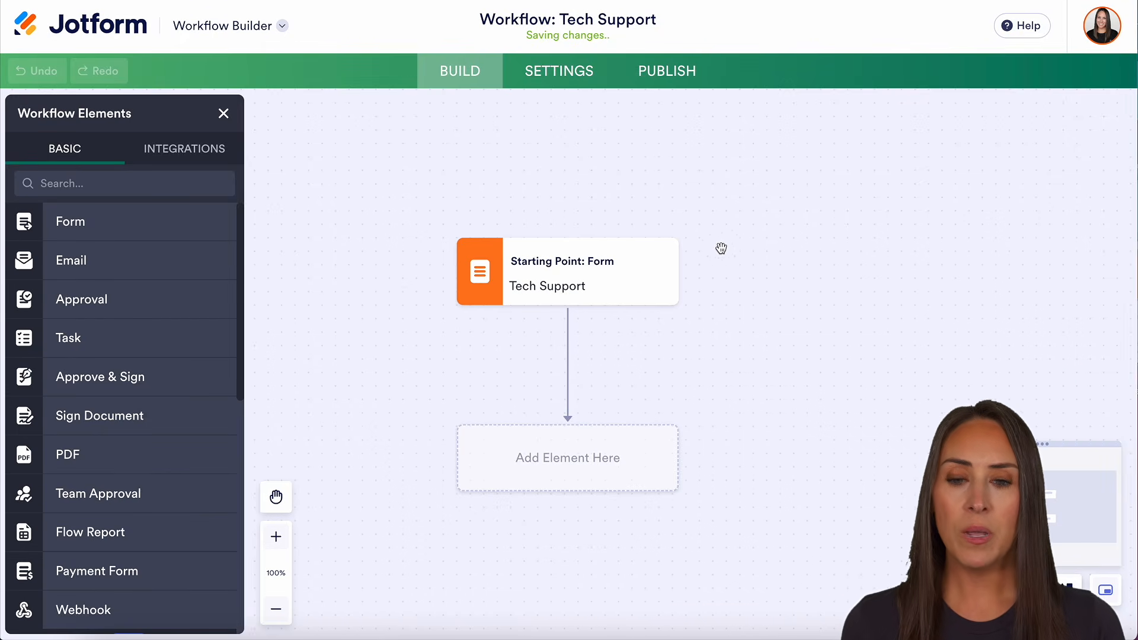
Step: Add an Approval element below the Tech Support starting form and branch it into Approve and Deny outcomes
{"action": "scroll", "coordinate": [729, 267], "scroll_direction": "down", "scroll_amount": 1}
{"action": "left_click_drag", "start_coordinate": [753, 356], "coordinate": [738, 272]}
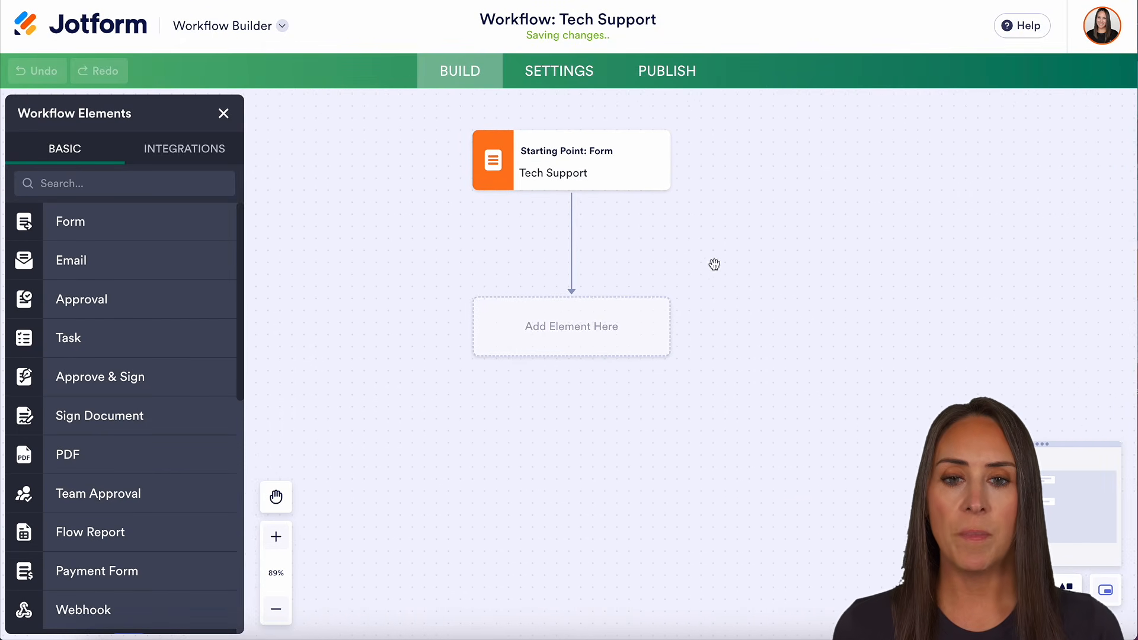
{"action": "left_click", "coordinate": [612, 166]}
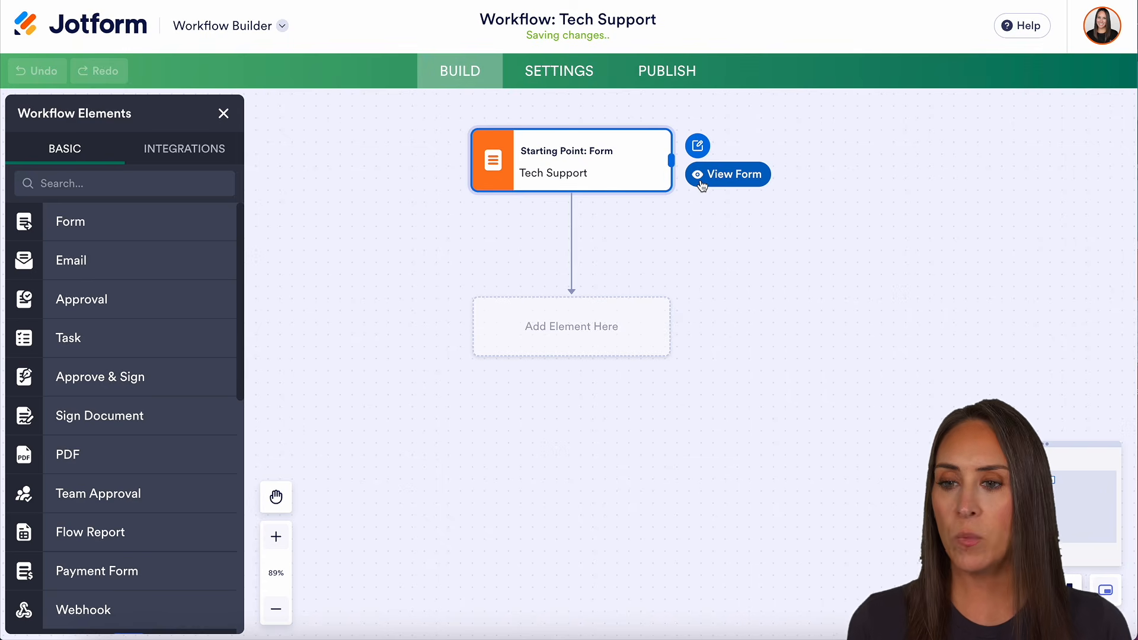
{"action": "left_click_drag", "start_coordinate": [152, 305], "coordinate": [391, 415]}
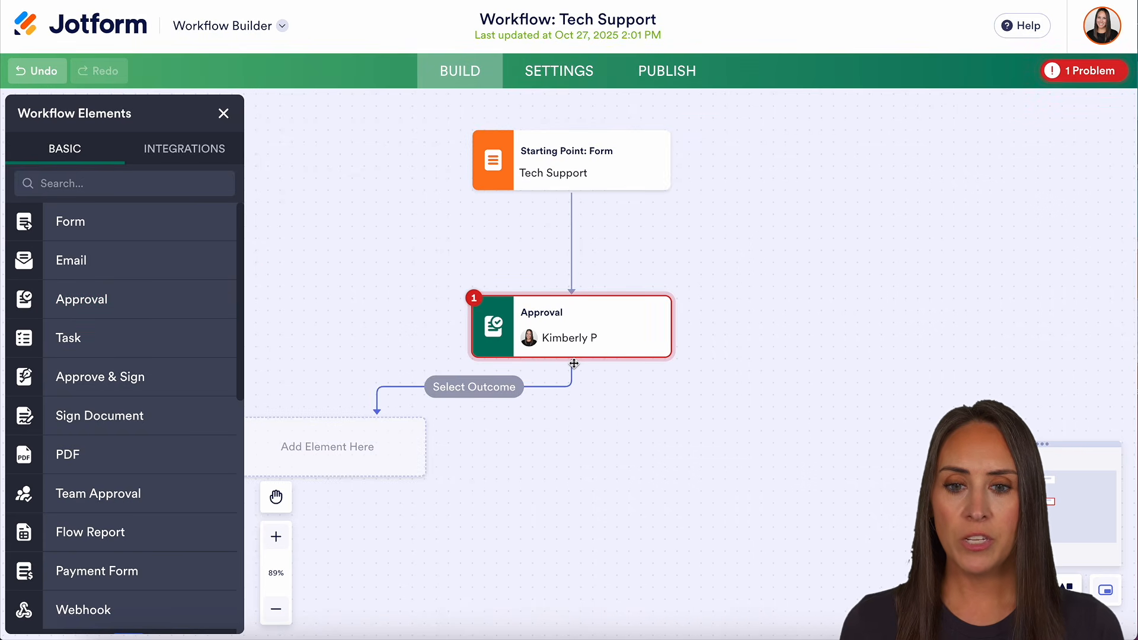
{"action": "left_click_drag", "start_coordinate": [570, 360], "coordinate": [747, 409]}
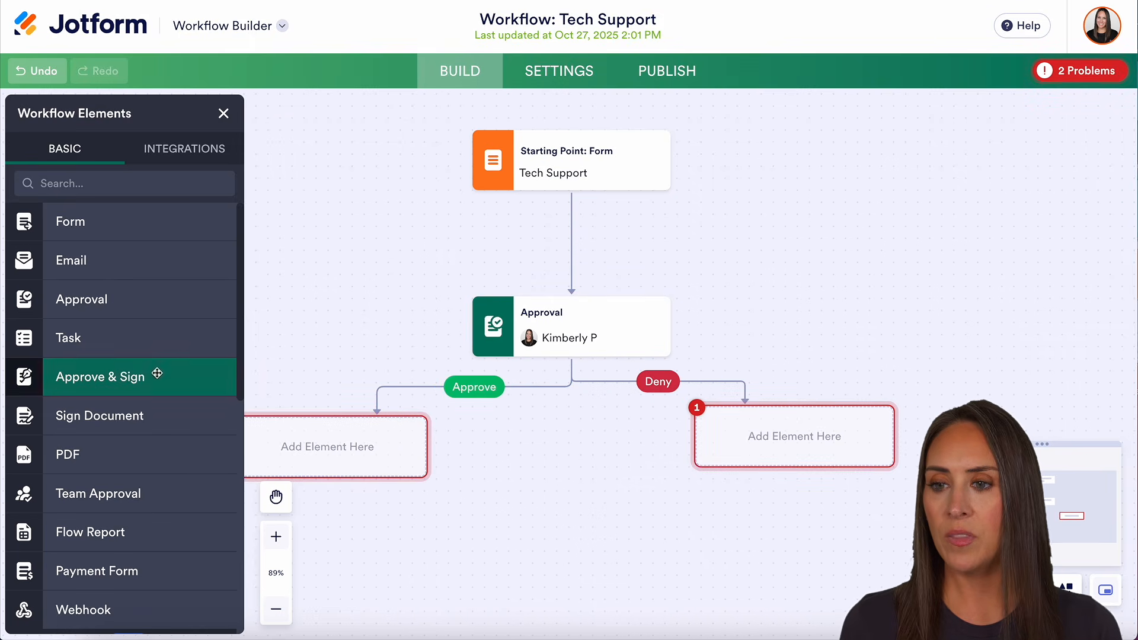
Step: Place an Email element at the end of both the Approve and the Deny branch
{"action": "left_click_drag", "start_coordinate": [76, 266], "coordinate": [306, 448]}
{"action": "left_click_drag", "start_coordinate": [143, 264], "coordinate": [746, 440]}
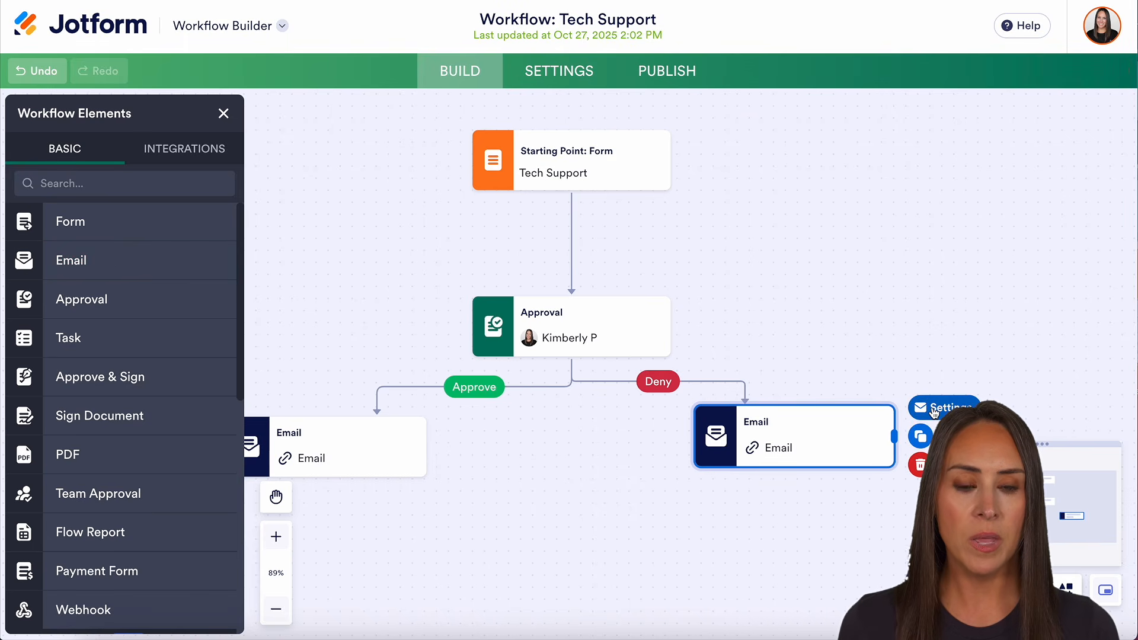
Step: Review the content and recipient settings of the Deny branch's email
{"action": "left_click", "coordinate": [934, 409]}
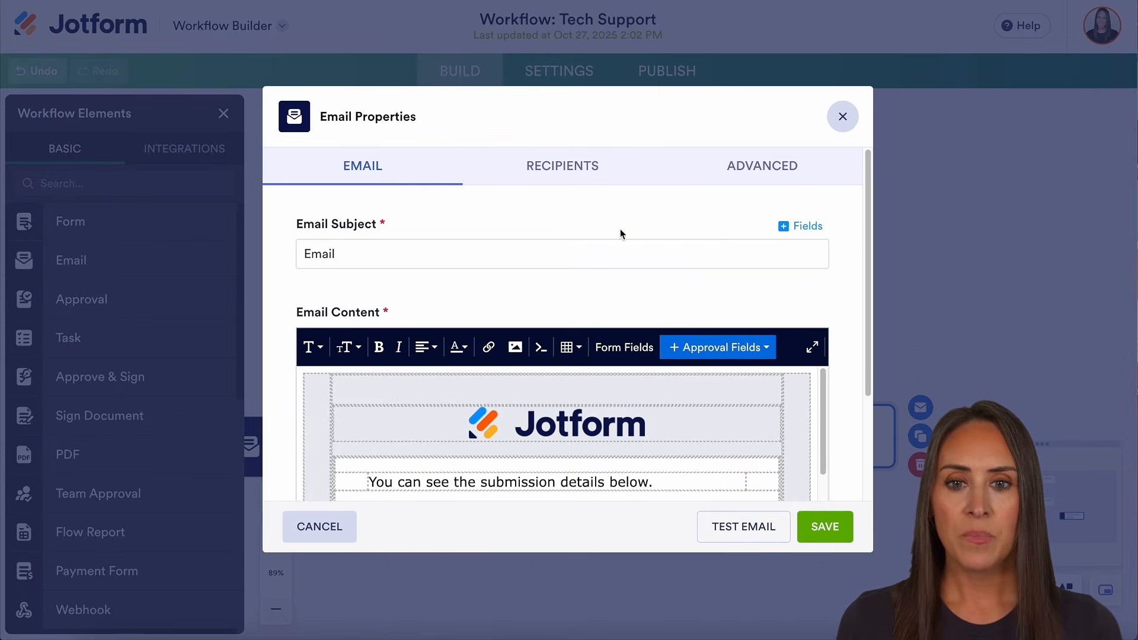
{"action": "left_click", "coordinate": [547, 162]}
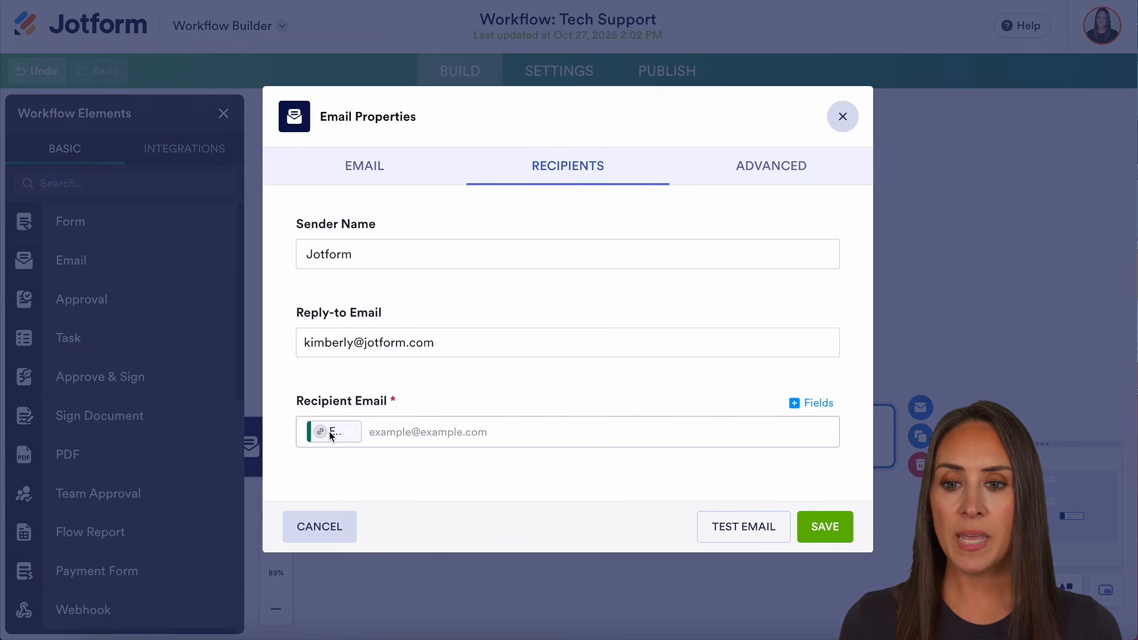
{"action": "left_click", "coordinate": [843, 116]}
{"action": "left_click_drag", "start_coordinate": [568, 520], "coordinate": [603, 452]}
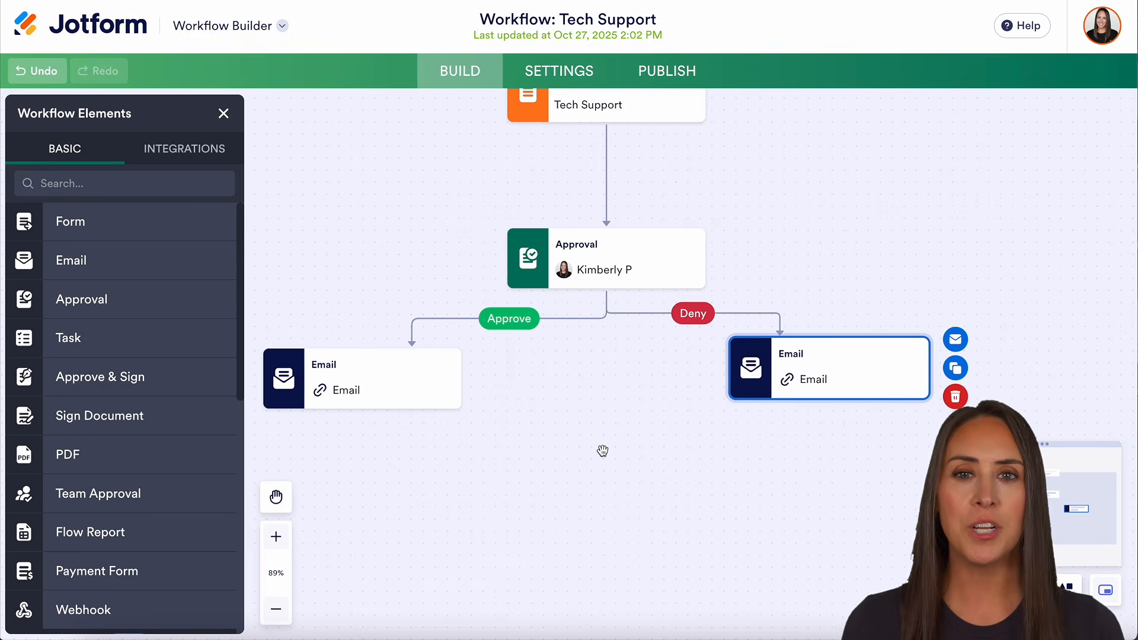
Step: Review the workflow's quick share options, including the access settings of its direct link
{"action": "left_click", "coordinate": [680, 78]}
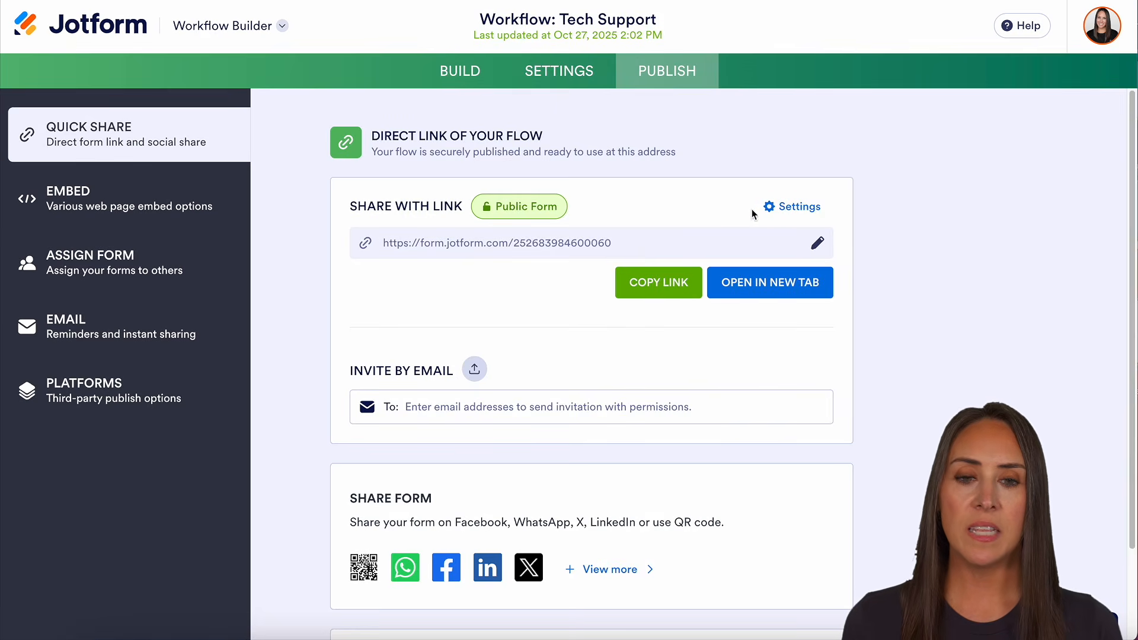
{"action": "left_click", "coordinate": [789, 207]}
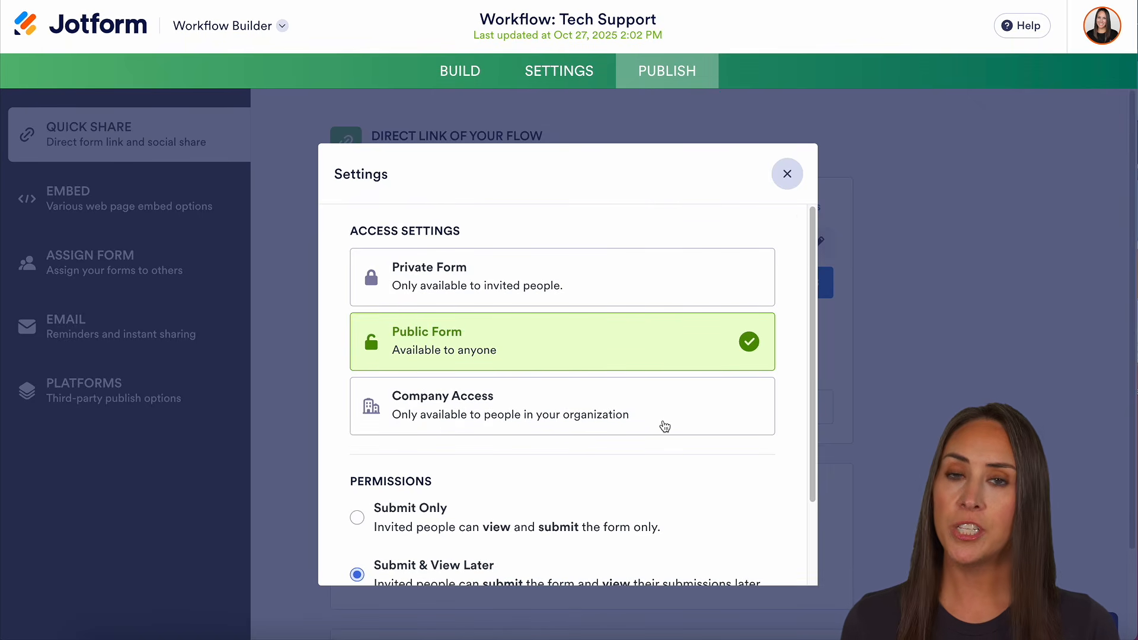
{"action": "left_click", "coordinate": [787, 174]}
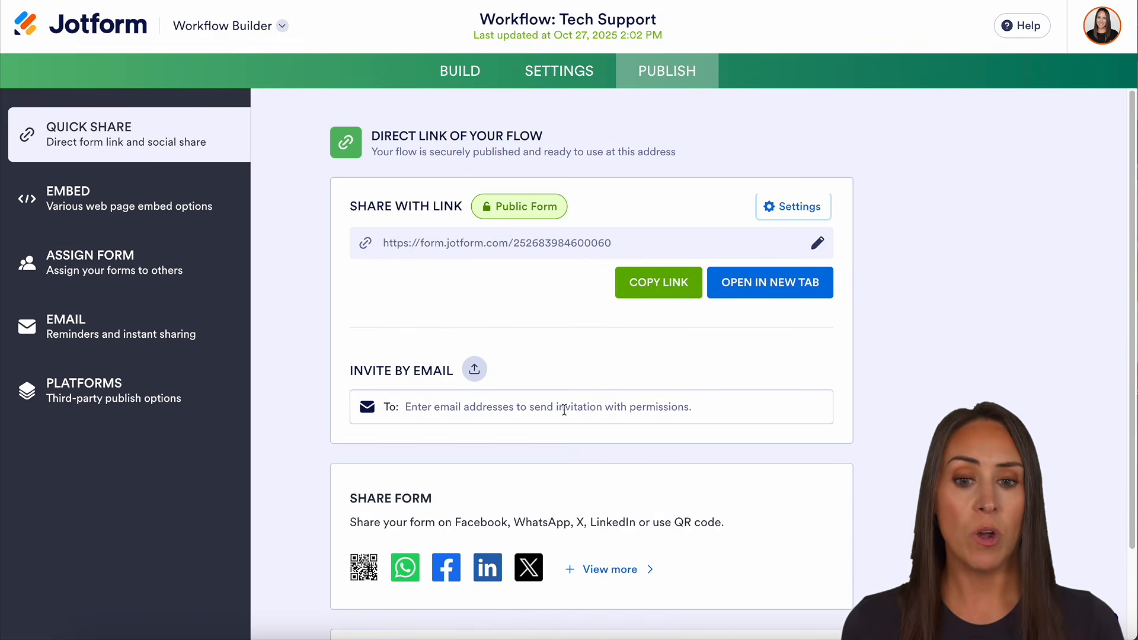
{"action": "scroll", "coordinate": [565, 409], "scroll_direction": "down", "scroll_amount": 1}
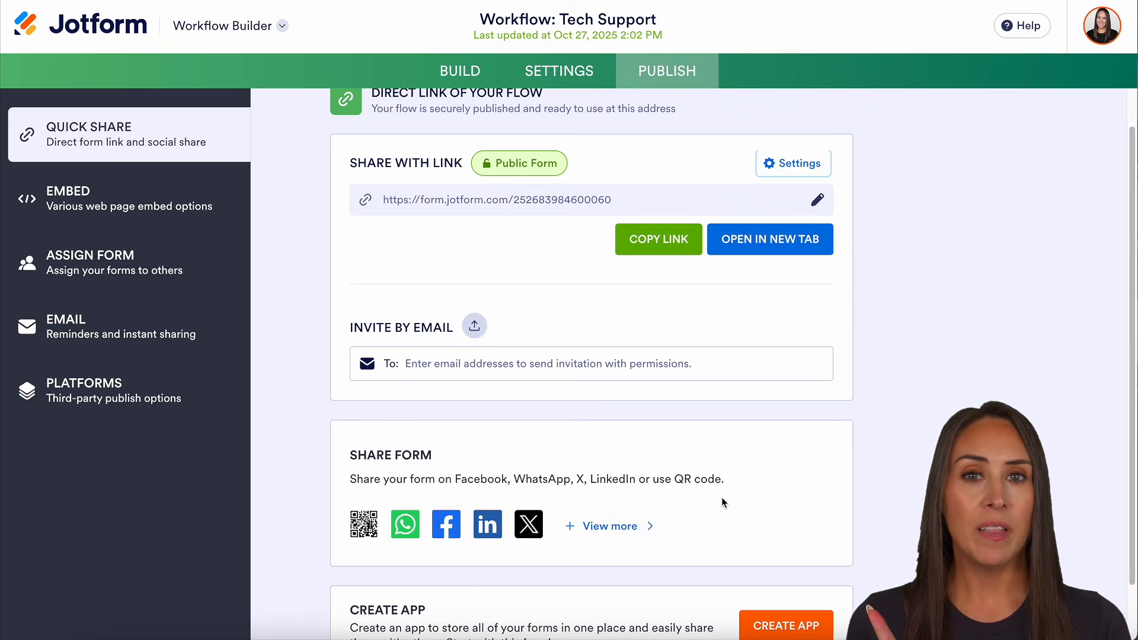
Step: Review the embed options for the workflow's form and the general workflow settings
{"action": "left_click", "coordinate": [88, 193]}
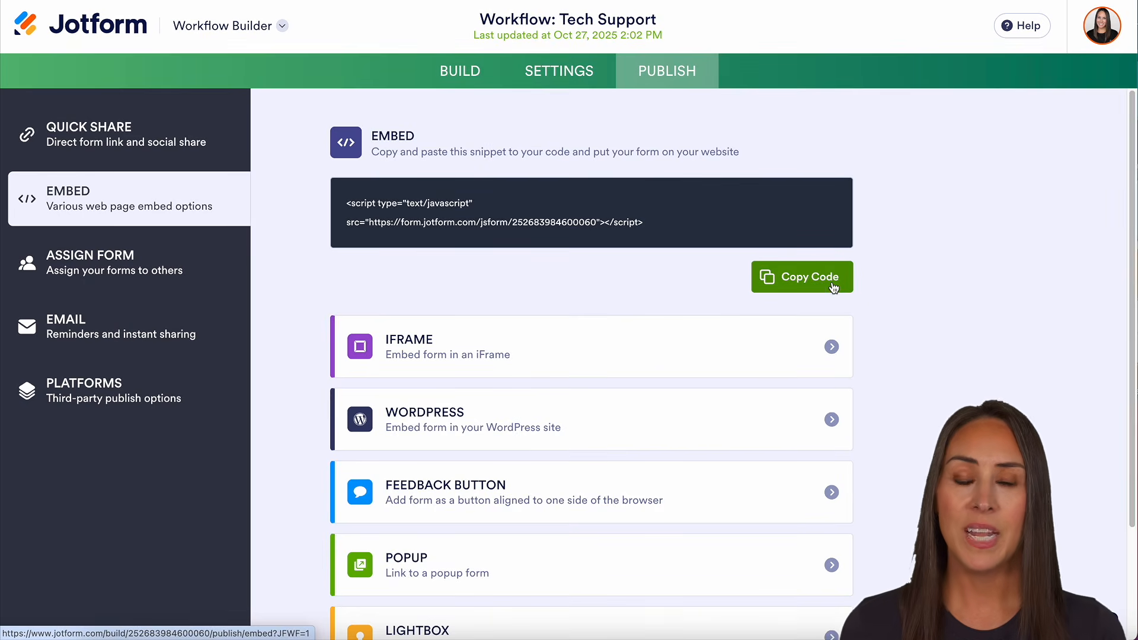
{"action": "left_click", "coordinate": [570, 70]}
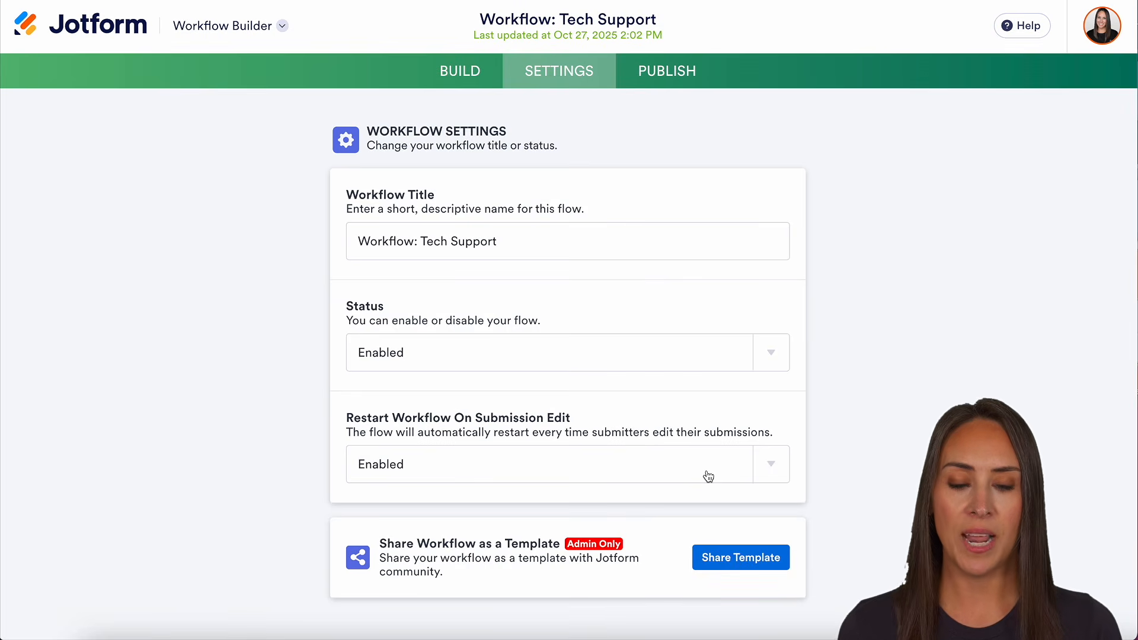
Step: Return to the workspace and filter the list to show only workflows
{"action": "left_click", "coordinate": [83, 25]}
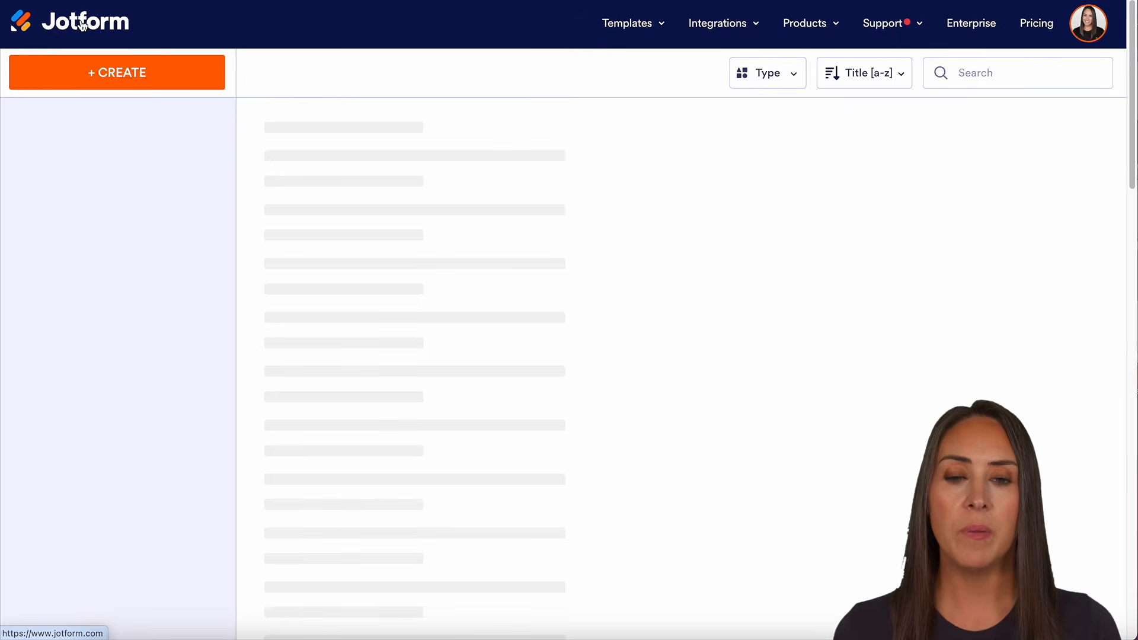
{"action": "left_click", "coordinate": [772, 76]}
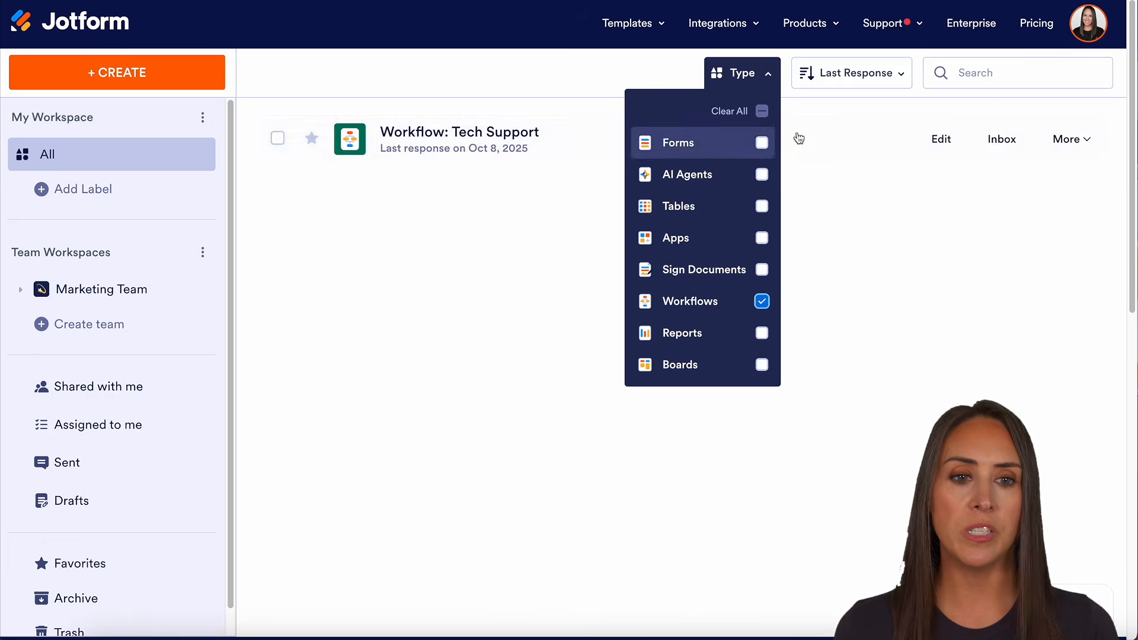
Step: Check the additional actions offered for the Tech Support workflow and open the workflow for editing
{"action": "left_click", "coordinate": [1077, 139]}
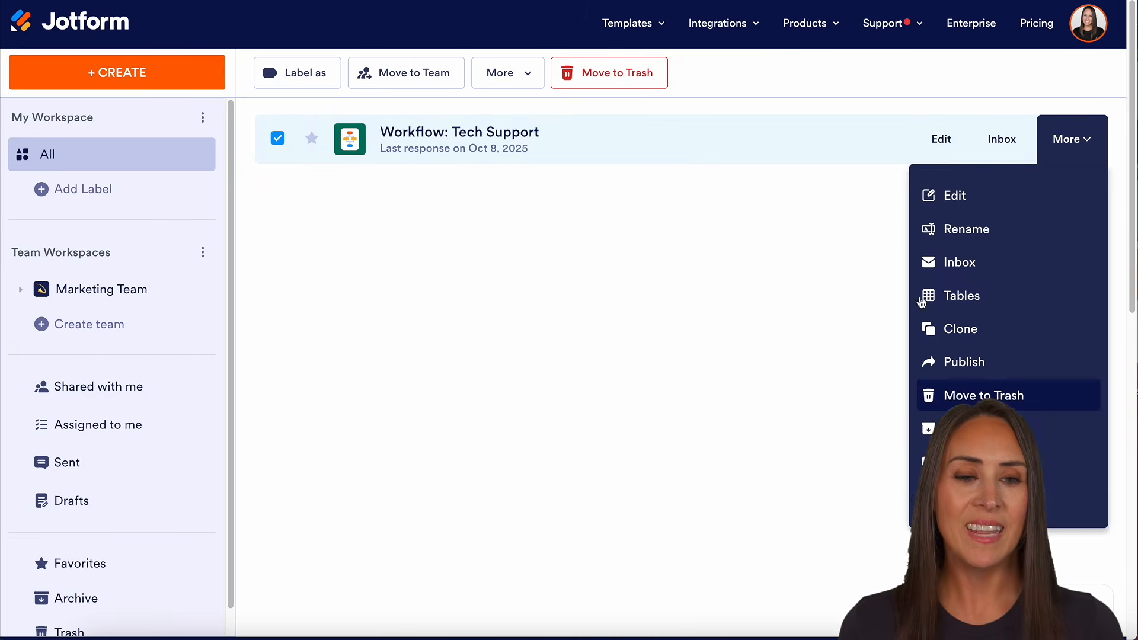
{"action": "left_click", "coordinate": [934, 146]}
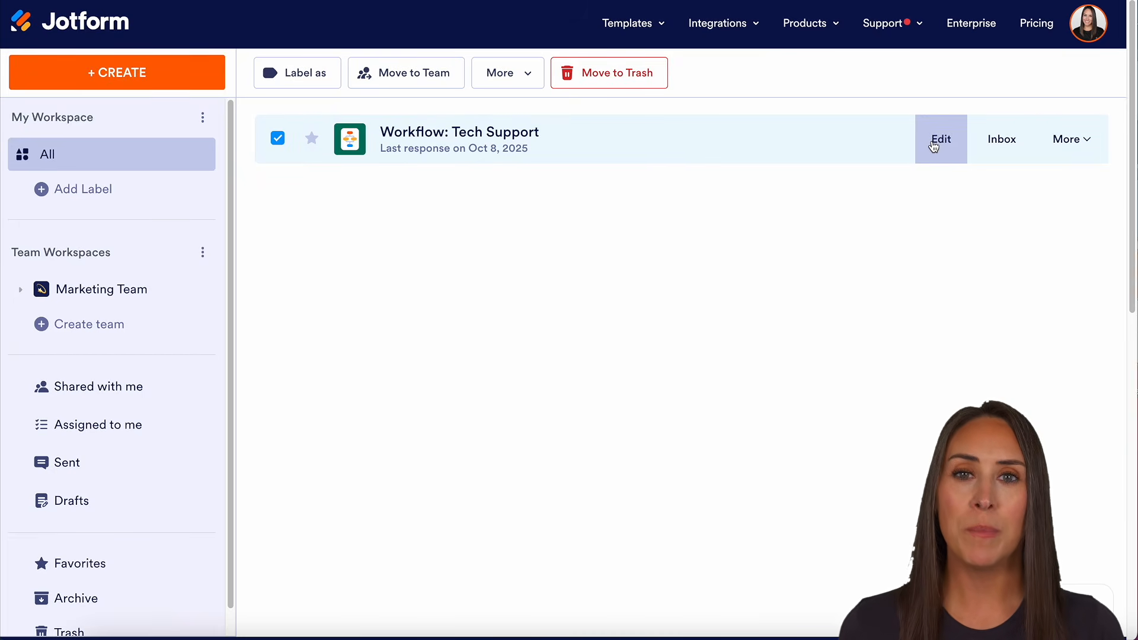
{"action": "left_click", "coordinate": [939, 139]}
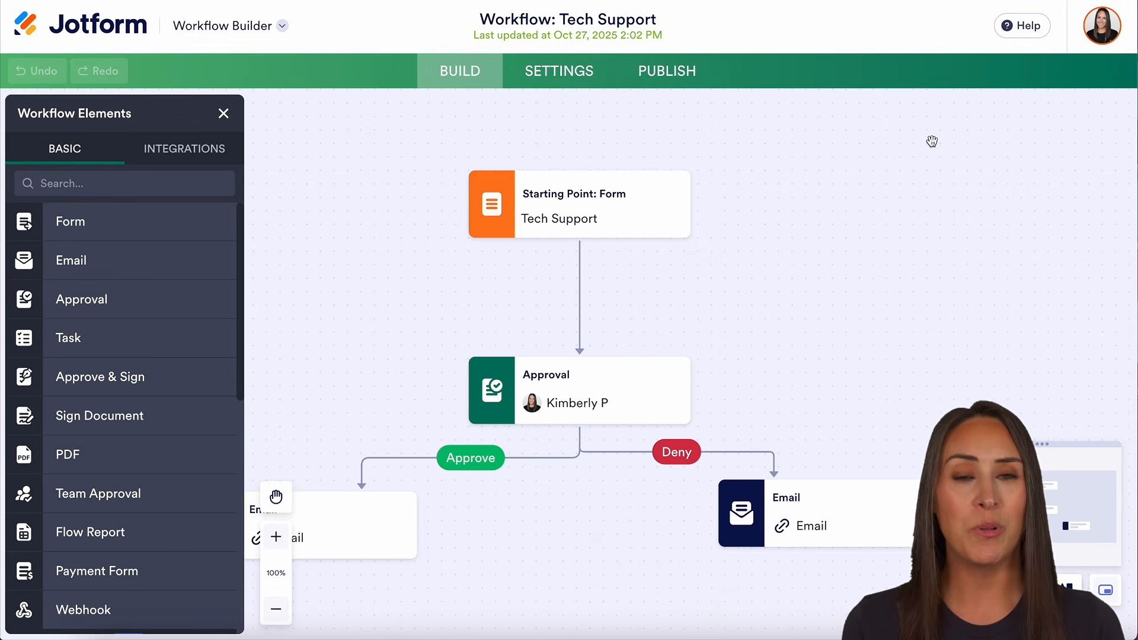
Step: Open the Approval element's properties and review its outcomes and the form fields available for choosing approvers
{"action": "left_click_drag", "start_coordinate": [809, 356], "coordinate": [892, 188]}
{"action": "scroll", "coordinate": [892, 188], "scroll_direction": "down", "scroll_amount": 1}
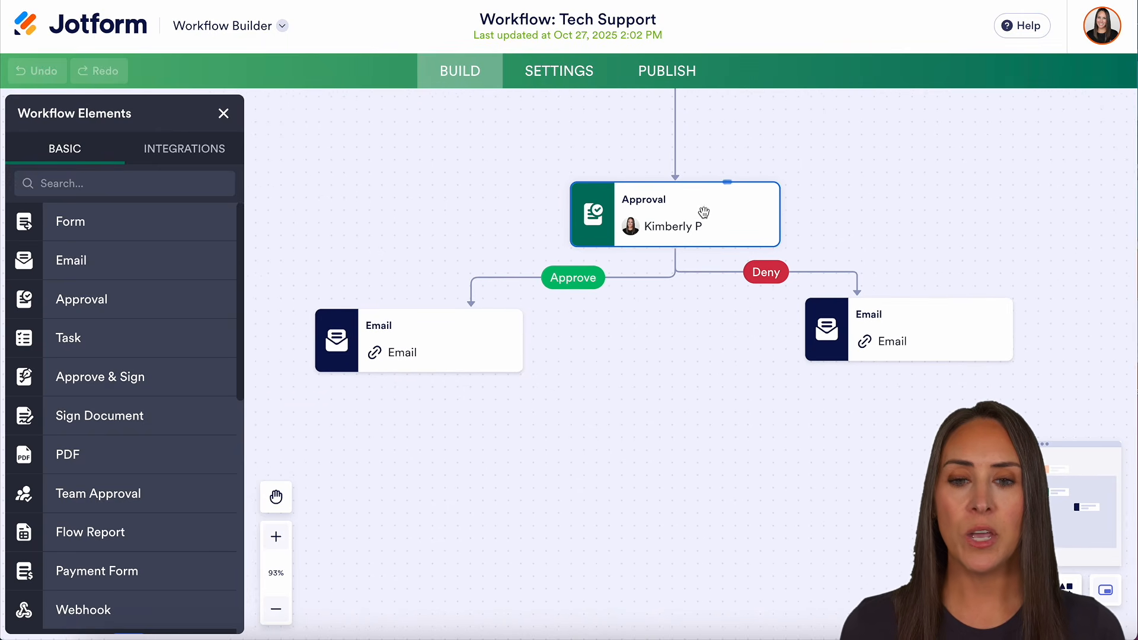
{"action": "left_click", "coordinate": [736, 214]}
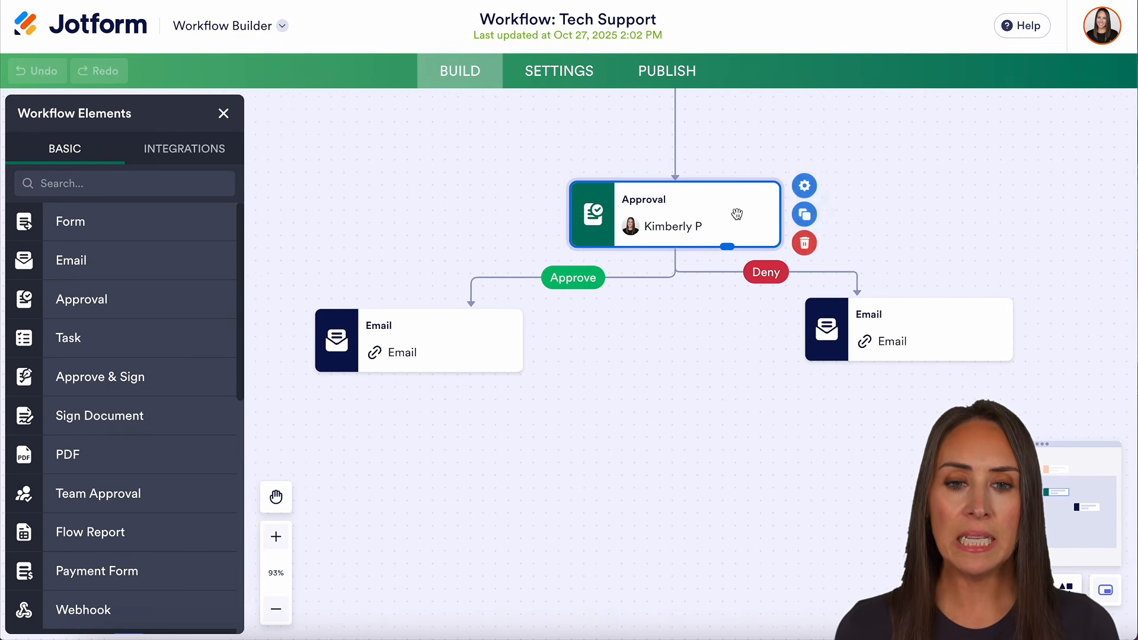
{"action": "left_click", "coordinate": [806, 187]}
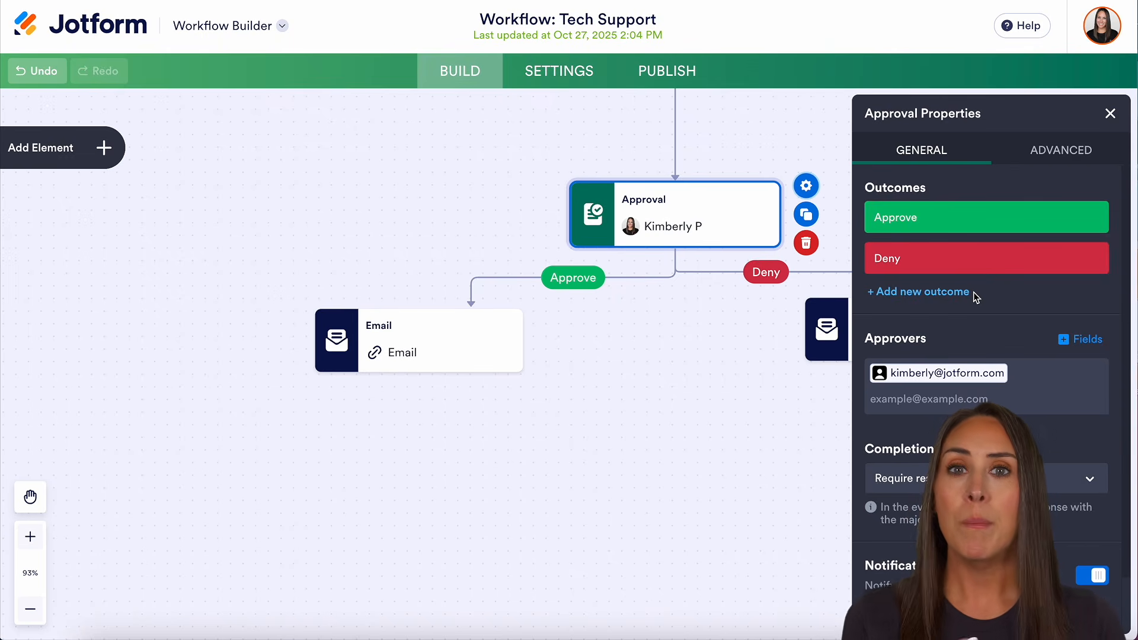
{"action": "left_click", "coordinate": [1087, 339]}
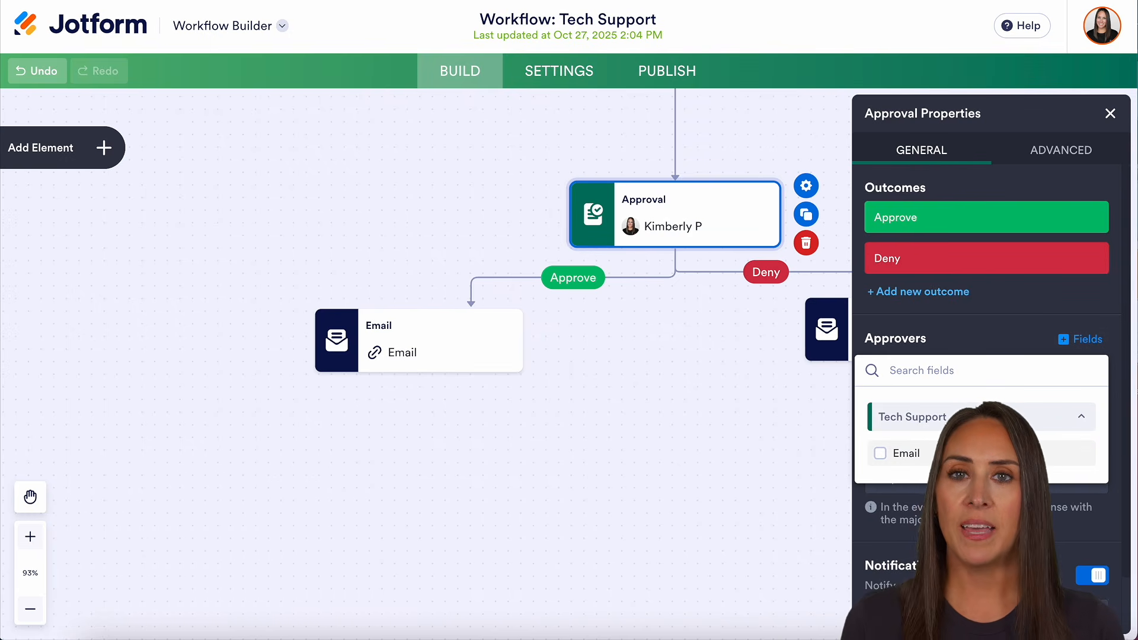
{"action": "left_click", "coordinate": [1007, 321]}
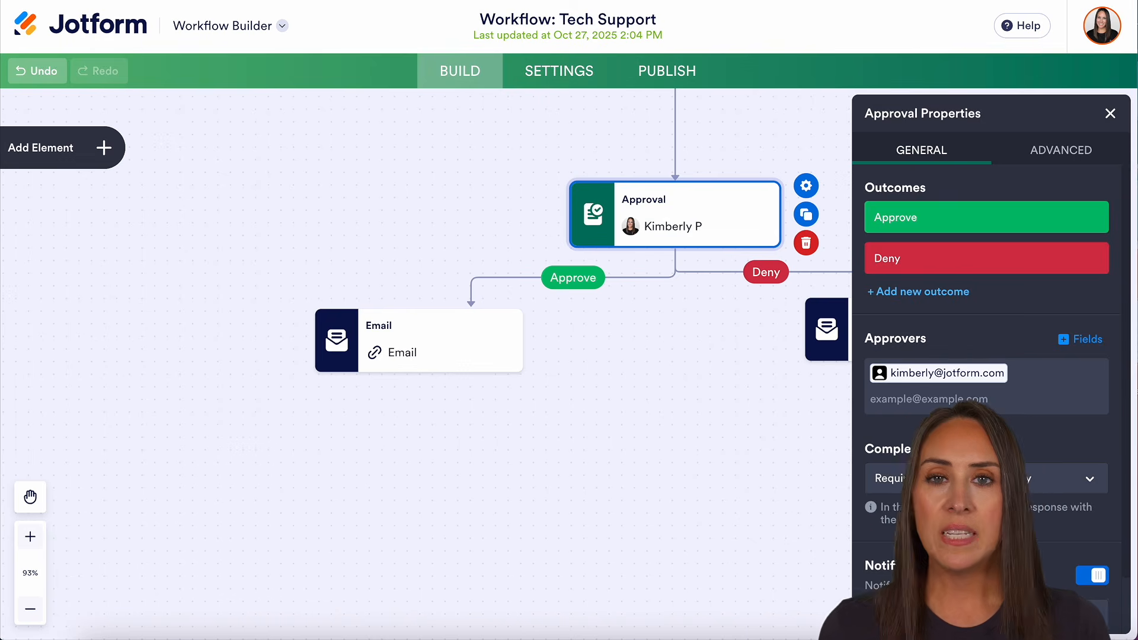
Step: Try the completion rule "Require certain number of responses" for the approval, and set it back to "Require response from majority"
{"action": "scroll", "coordinate": [1079, 401], "scroll_direction": "down", "scroll_amount": 2}
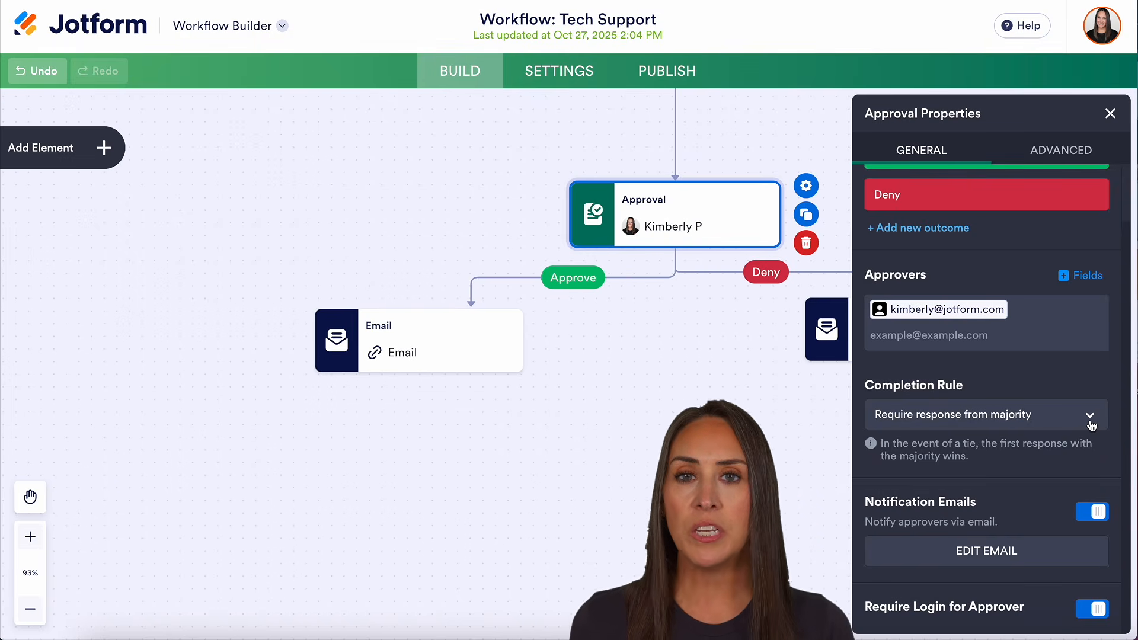
{"action": "left_click", "coordinate": [1090, 418]}
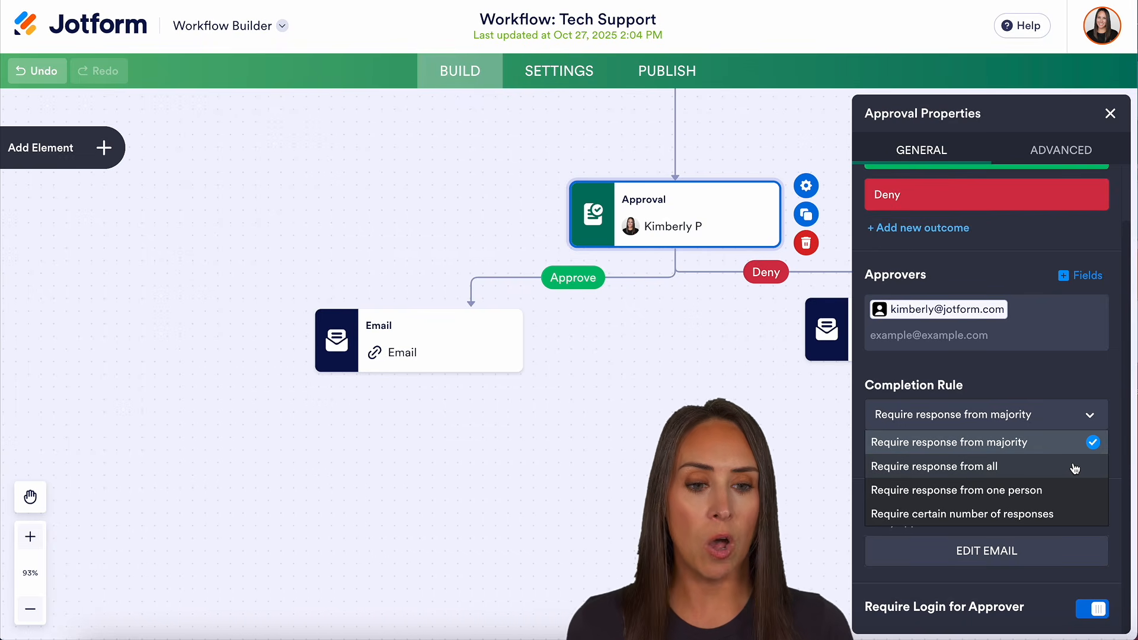
{"action": "left_click", "coordinate": [1051, 516]}
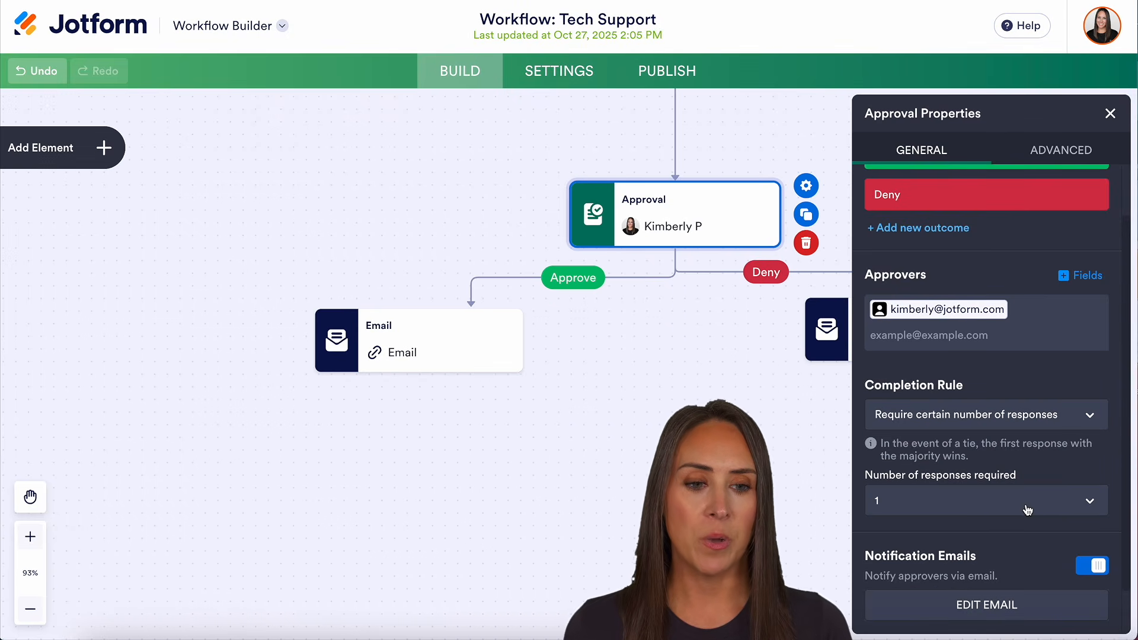
{"action": "left_click", "coordinate": [1080, 421]}
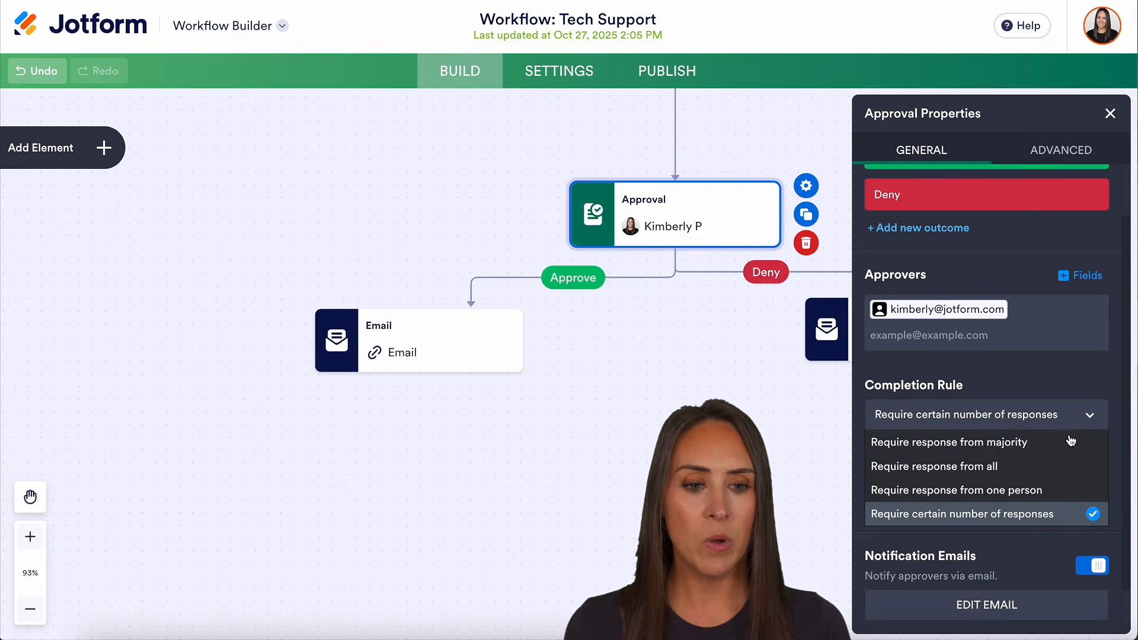
{"action": "left_click", "coordinate": [1019, 452]}
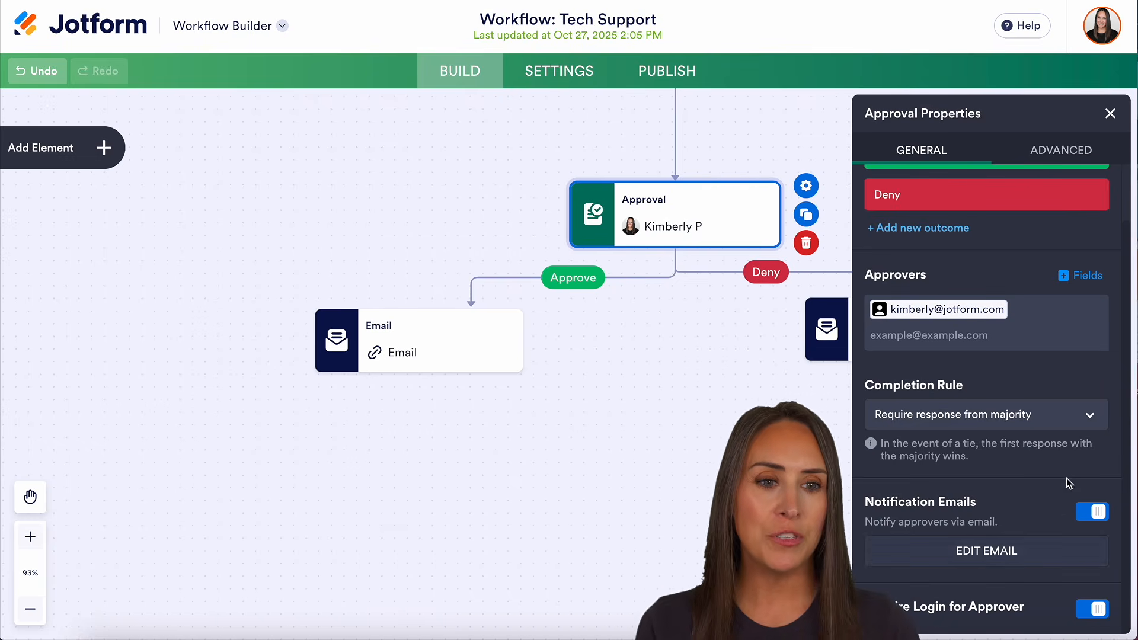
Step: Review the approval's advanced options and enable reminder emails for it
{"action": "left_click", "coordinate": [1087, 154]}
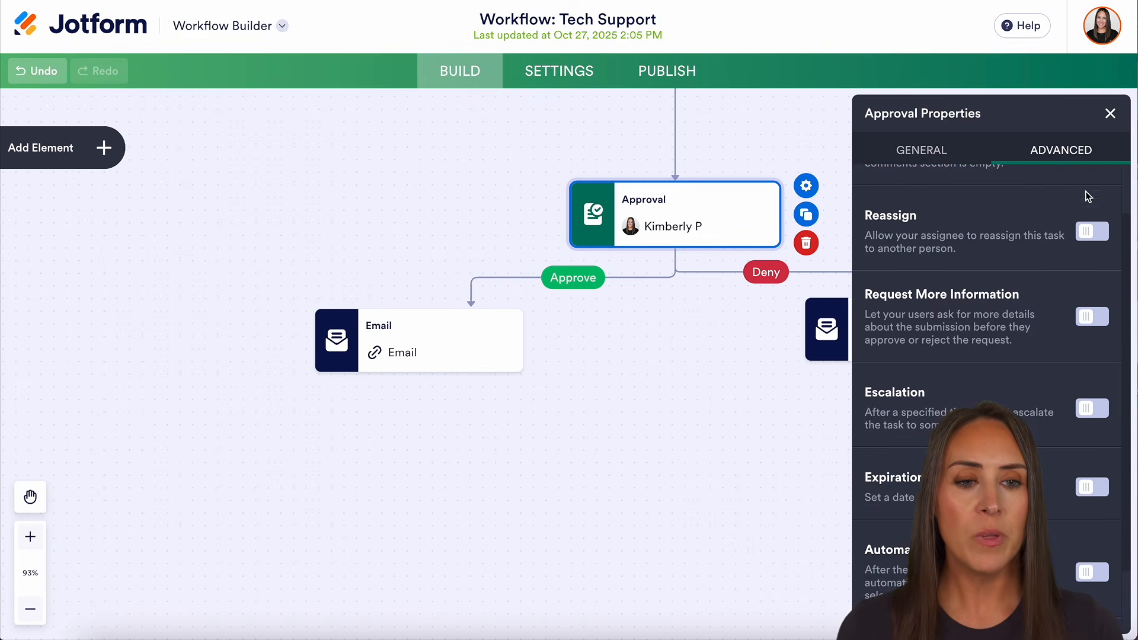
{"action": "scroll", "coordinate": [1085, 201], "scroll_direction": "up", "scroll_amount": 1}
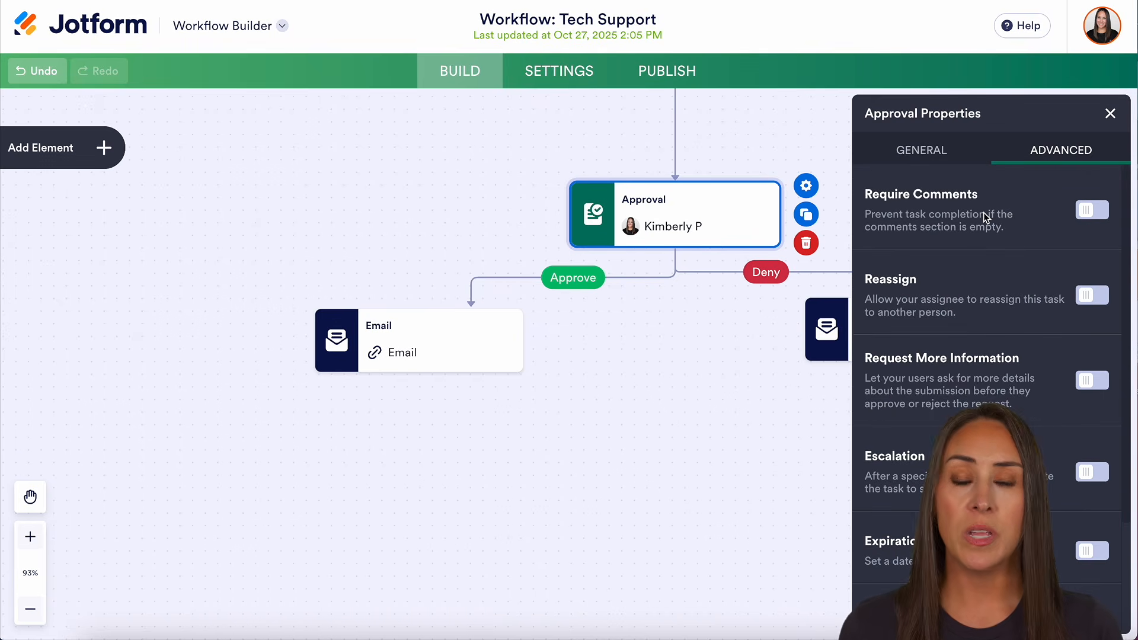
{"action": "scroll", "coordinate": [1011, 343], "scroll_direction": "down", "scroll_amount": 1}
{"action": "scroll", "coordinate": [1008, 340], "scroll_direction": "down", "scroll_amount": 4}
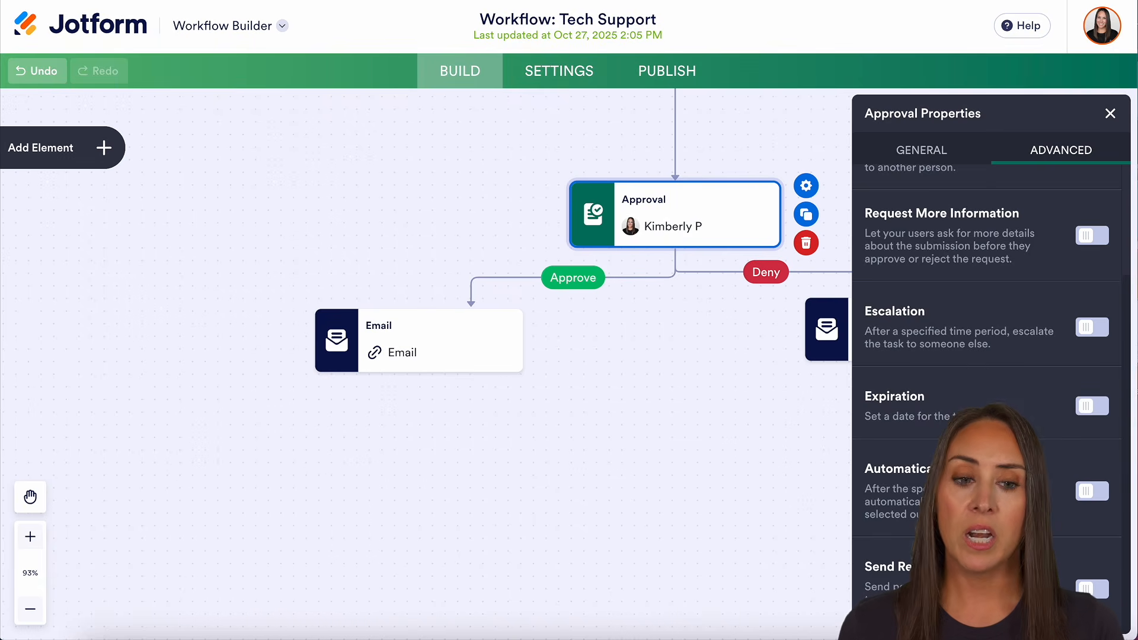
{"action": "left_click", "coordinate": [1092, 588]}
{"action": "scroll", "coordinate": [1080, 487], "scroll_direction": "down", "scroll_amount": 2}
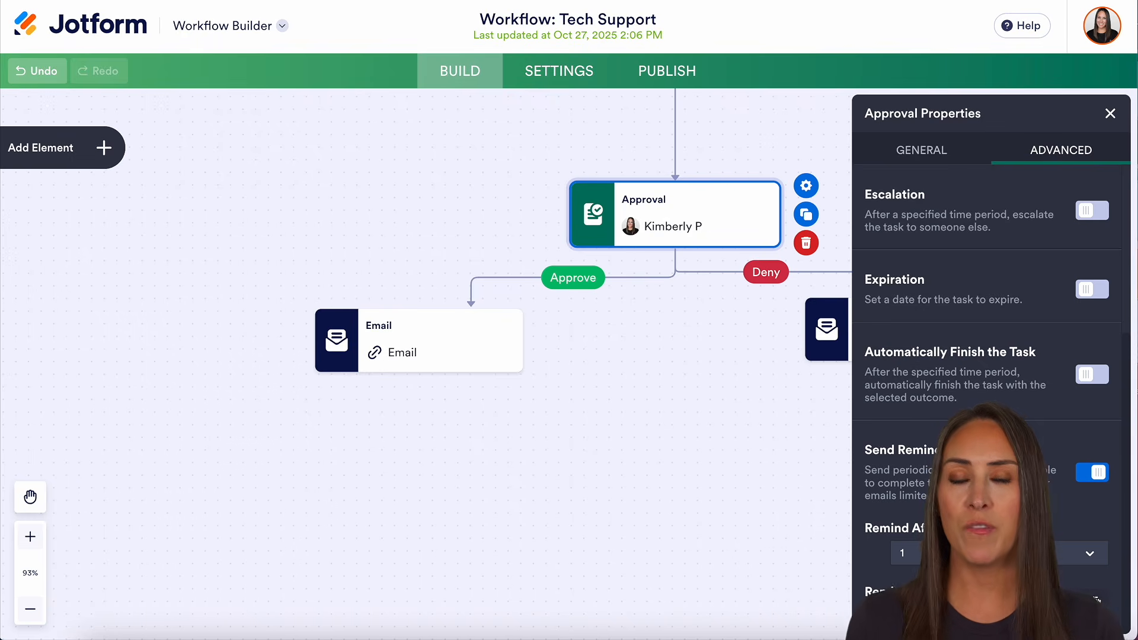
{"action": "left_click", "coordinate": [1108, 113]}
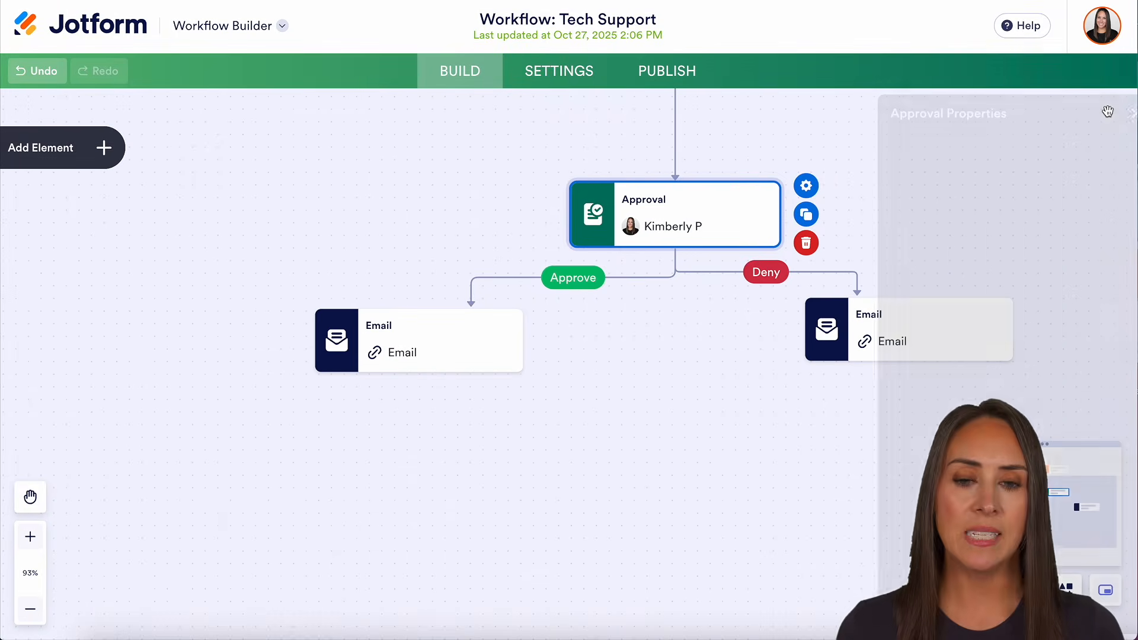
Step: Delete the Approval element and put a Team Approval element in its place between the starting form and the emails
{"action": "left_click", "coordinate": [102, 166]}
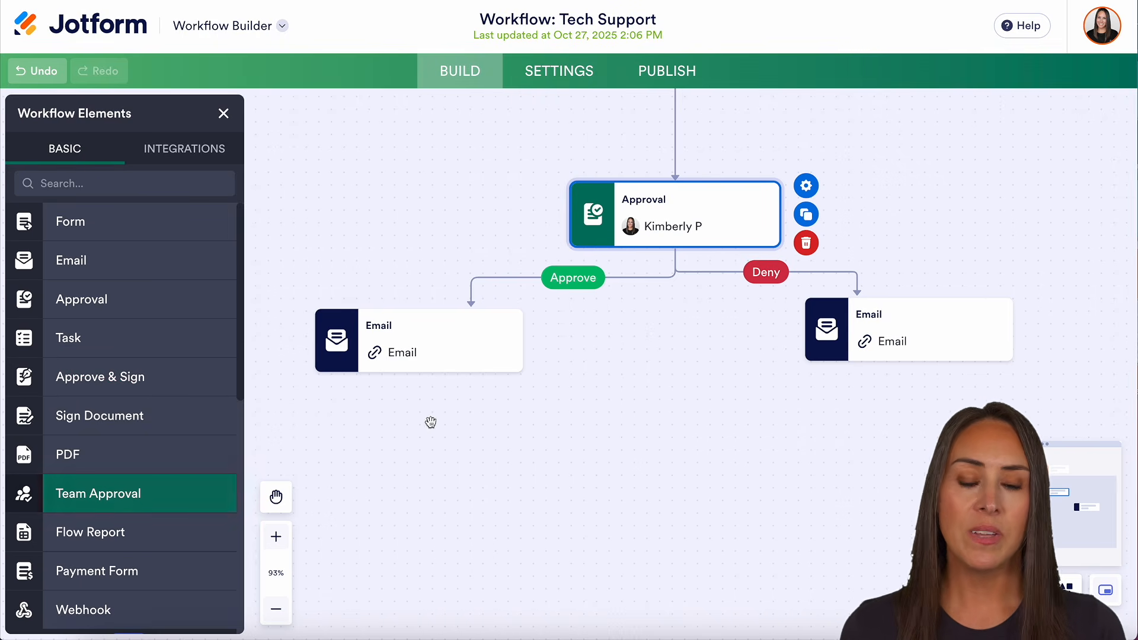
{"action": "left_click", "coordinate": [807, 243]}
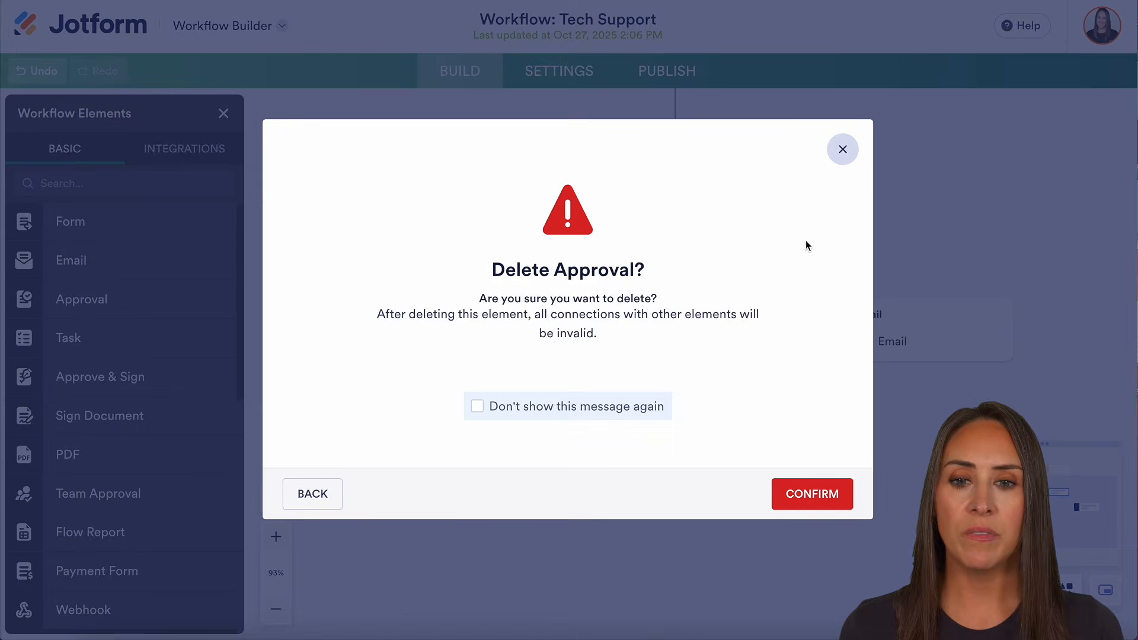
{"action": "left_click", "coordinate": [794, 490]}
{"action": "left_click_drag", "start_coordinate": [97, 501], "coordinate": [653, 223]}
Step: Assign the Marketing Team to the Team Approval element
{"action": "left_click", "coordinate": [685, 233]}
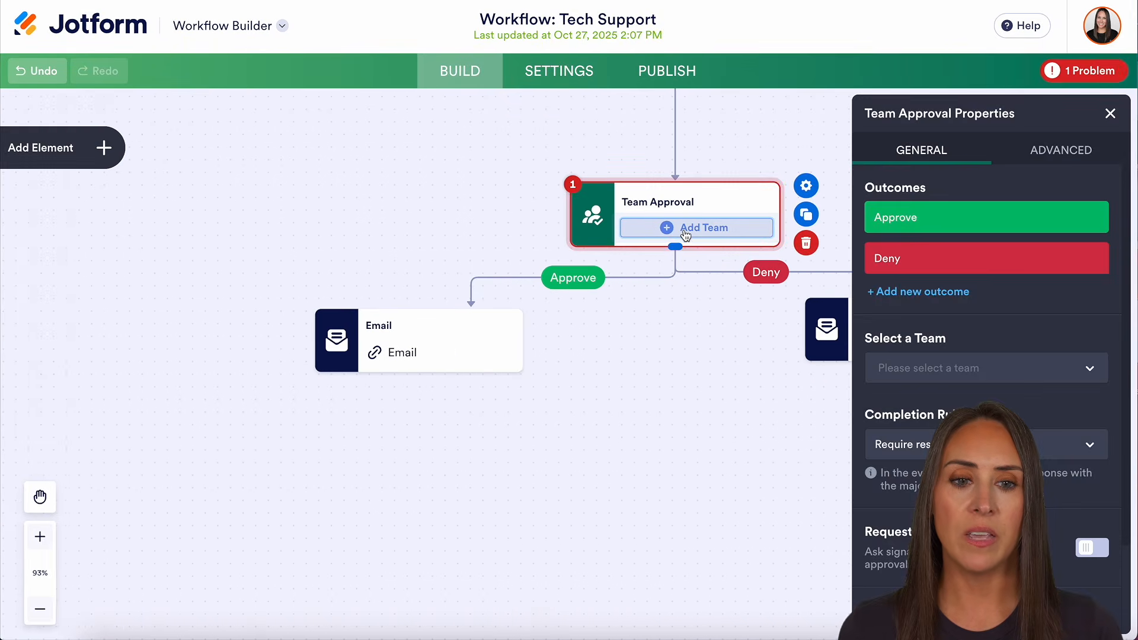
{"action": "left_click", "coordinate": [955, 365]}
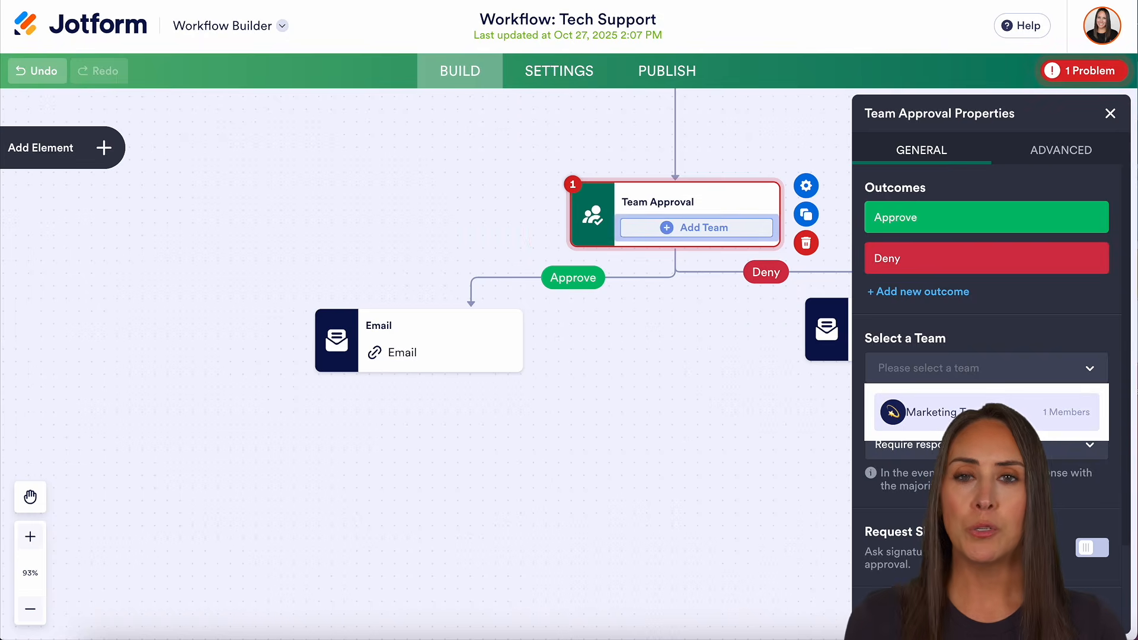
{"action": "left_click", "coordinate": [925, 412]}
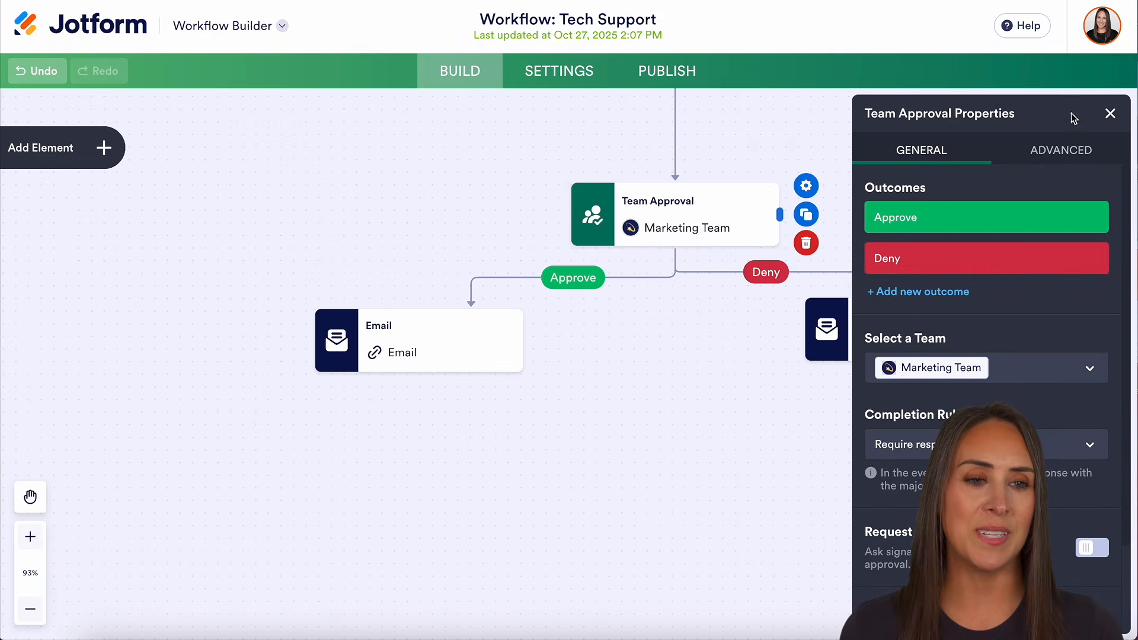
{"action": "left_click", "coordinate": [1108, 114]}
Step: Add a Sign Document element and a Payment Form element beside the connection from the starting form to the Team Approval
{"action": "left_click_drag", "start_coordinate": [926, 179], "coordinate": [871, 324]}
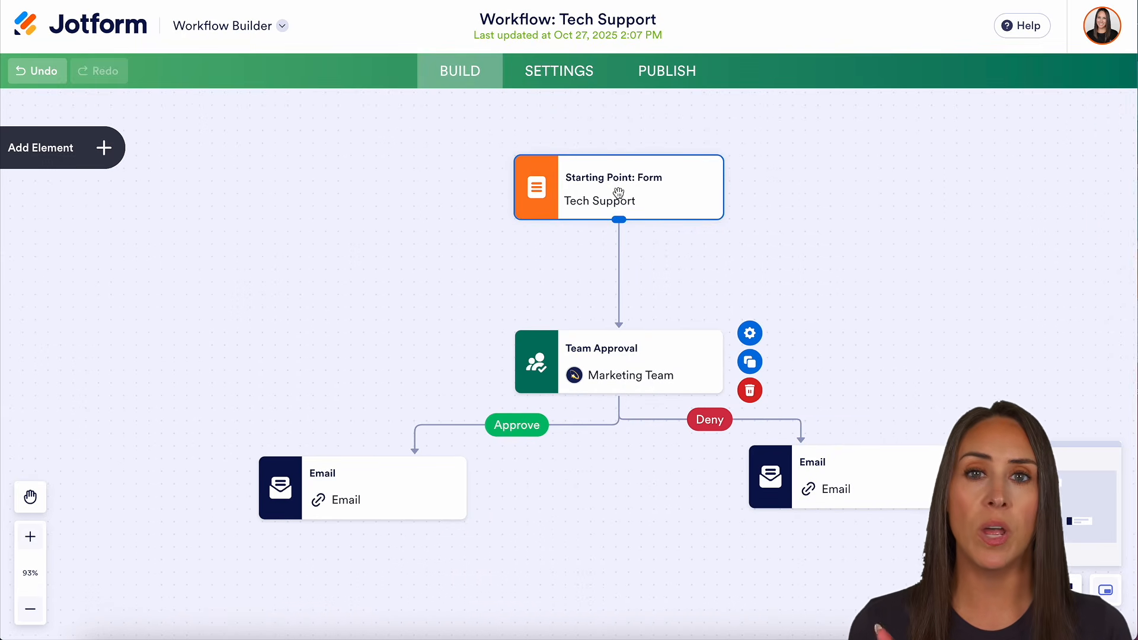
{"action": "left_click", "coordinate": [95, 155]}
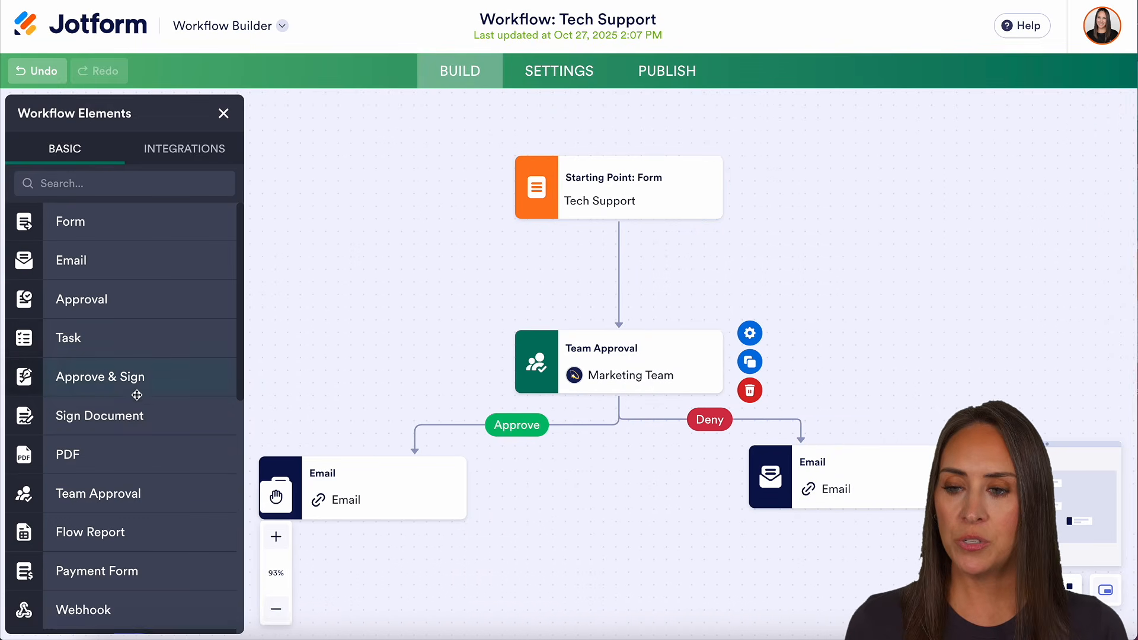
{"action": "left_click_drag", "start_coordinate": [112, 422], "coordinate": [355, 282]}
{"action": "left_click_drag", "start_coordinate": [83, 578], "coordinate": [330, 207]}
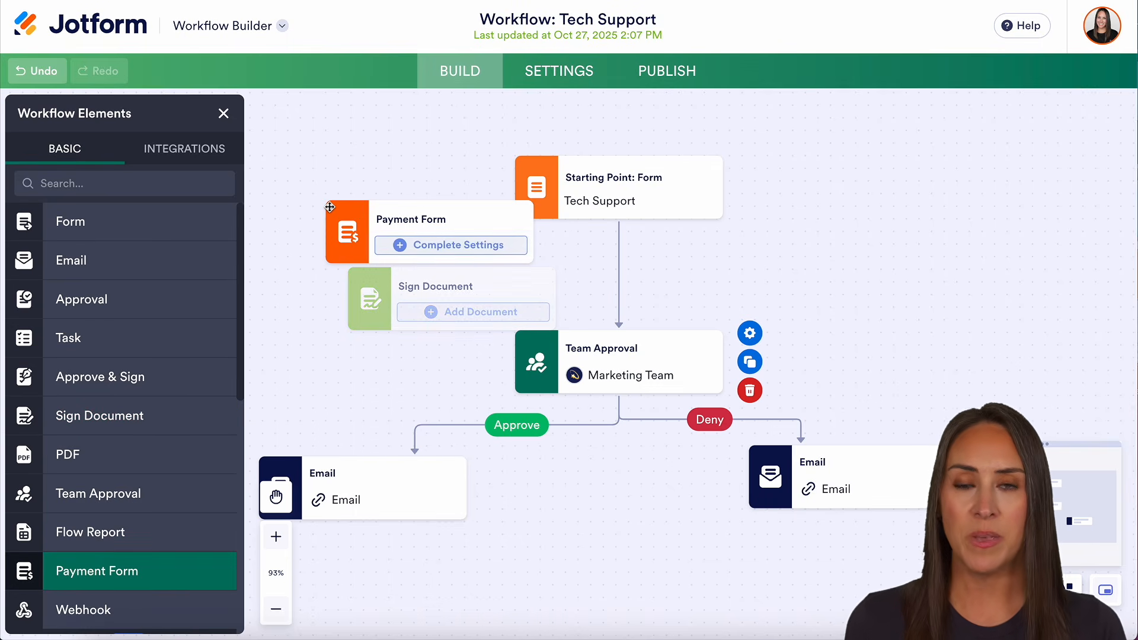
Step: Delete the unconnected Payment Form and Sign Document elements from the workflow
{"action": "left_click", "coordinate": [556, 257]}
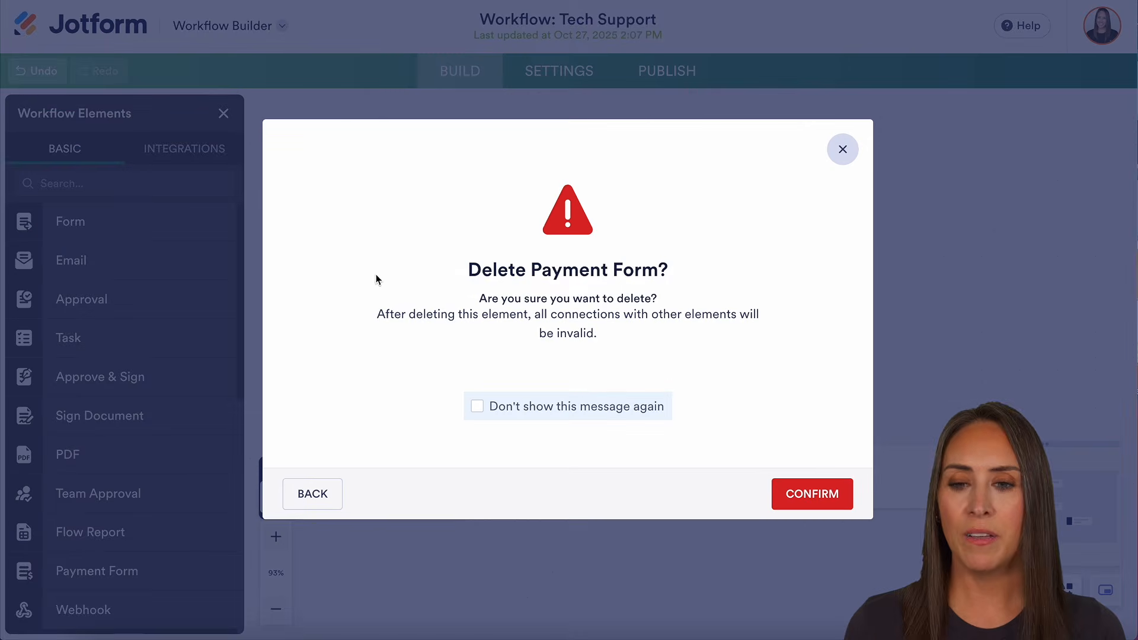
{"action": "left_click", "coordinate": [802, 499]}
{"action": "left_click", "coordinate": [528, 297]}
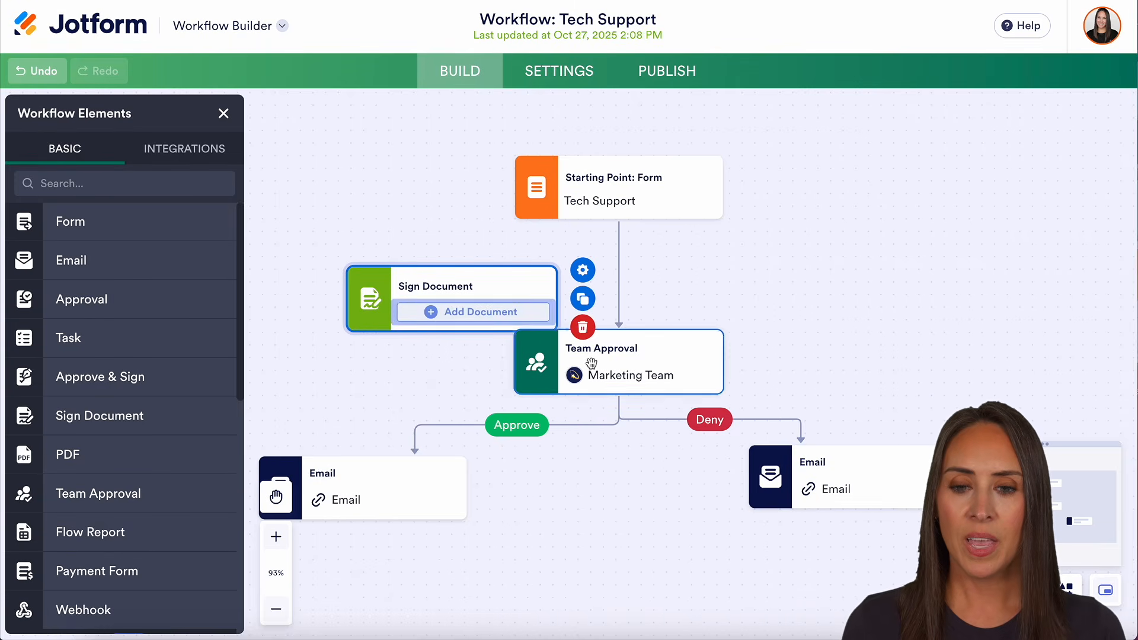
{"action": "left_click", "coordinate": [585, 332]}
{"action": "left_click", "coordinate": [824, 491]}
Step: Place a Google Drive integration below the approval branches and a Slack "Send chat message" element beneath it
{"action": "left_click_drag", "start_coordinate": [836, 383], "coordinate": [835, 181]}
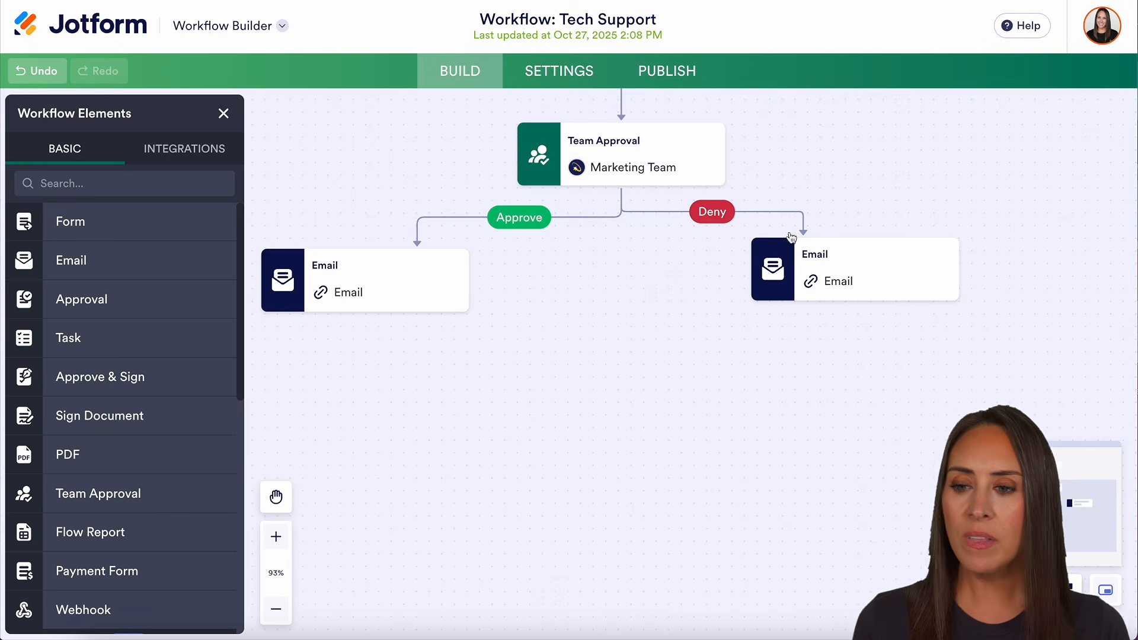
{"action": "left_click", "coordinate": [185, 159]}
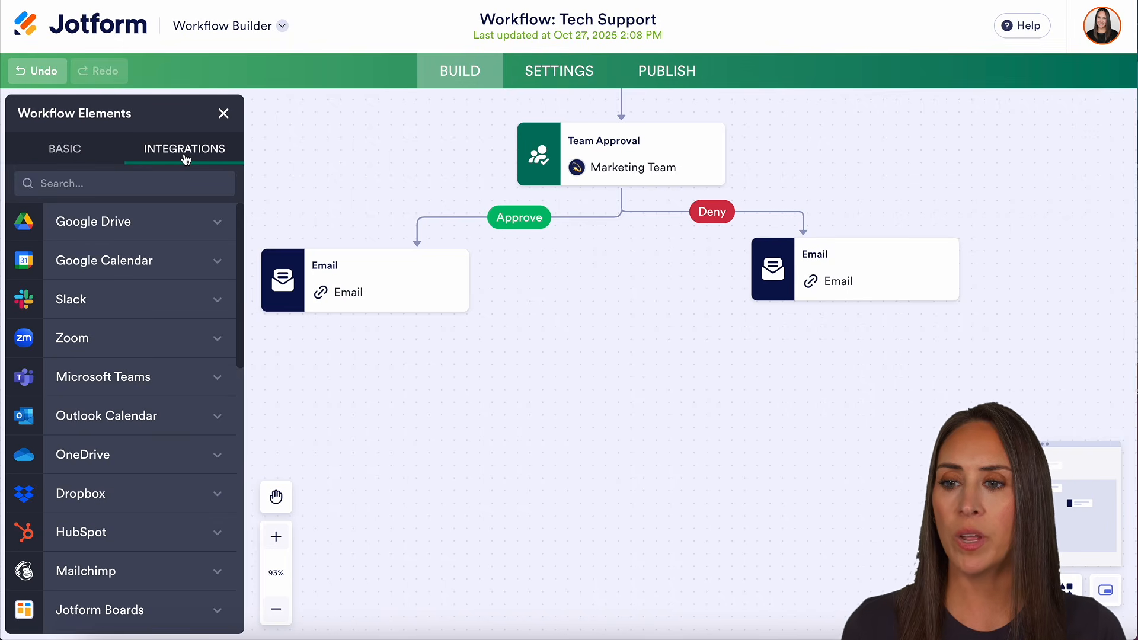
{"action": "left_click_drag", "start_coordinate": [89, 227], "coordinate": [580, 386]}
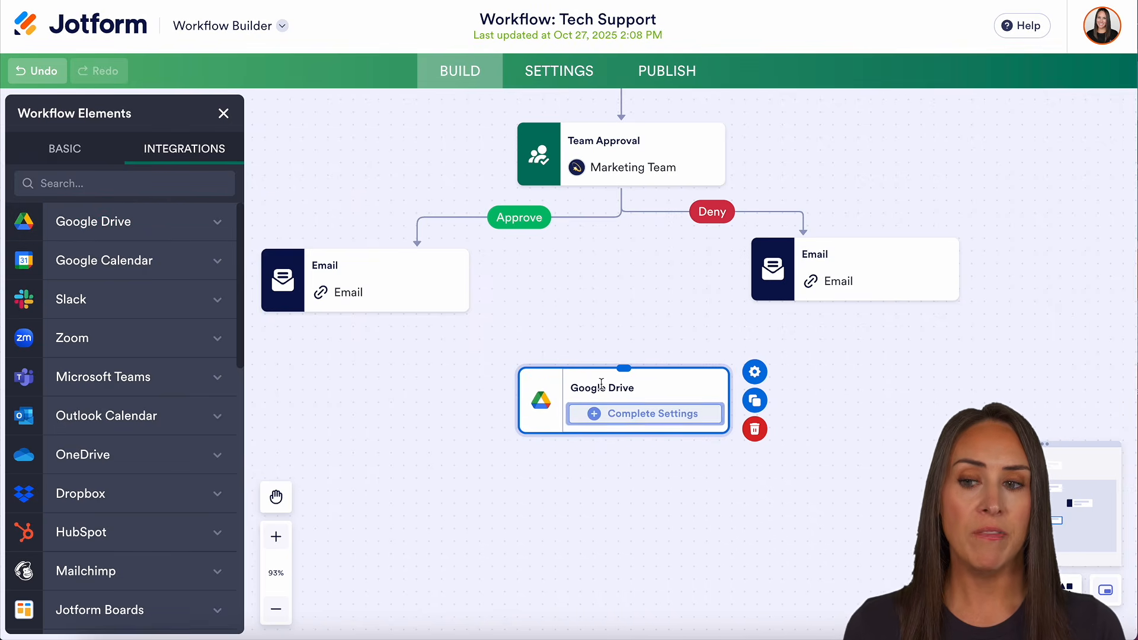
{"action": "left_click", "coordinate": [83, 300]}
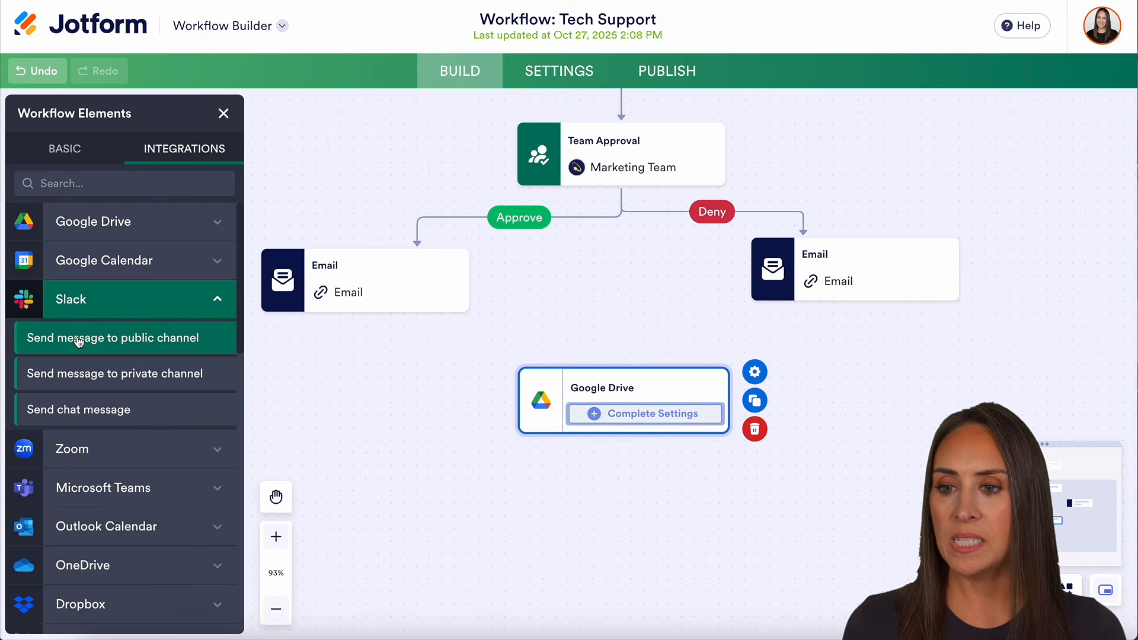
{"action": "left_click_drag", "start_coordinate": [51, 408], "coordinate": [482, 278]}
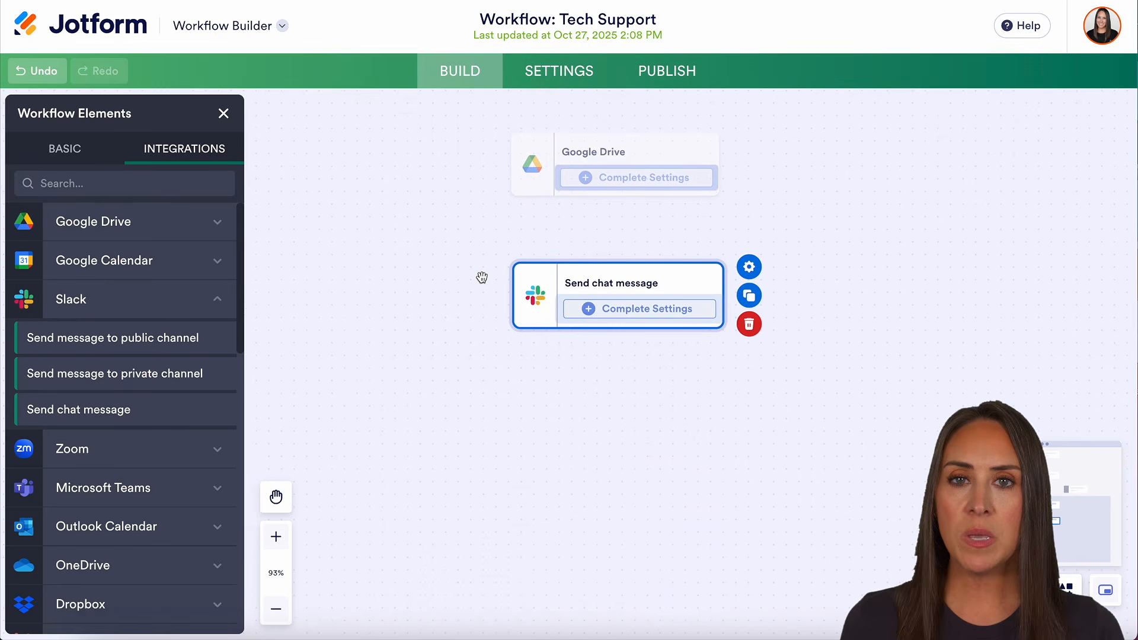
Step: Look through the basic workflow elements and place a Flow Report element below the Slack chat message element
{"action": "left_click", "coordinate": [65, 148]}
{"action": "scroll", "coordinate": [141, 440], "scroll_direction": "down", "scroll_amount": 10}
{"action": "scroll", "coordinate": [140, 468], "scroll_direction": "up", "scroll_amount": 10}
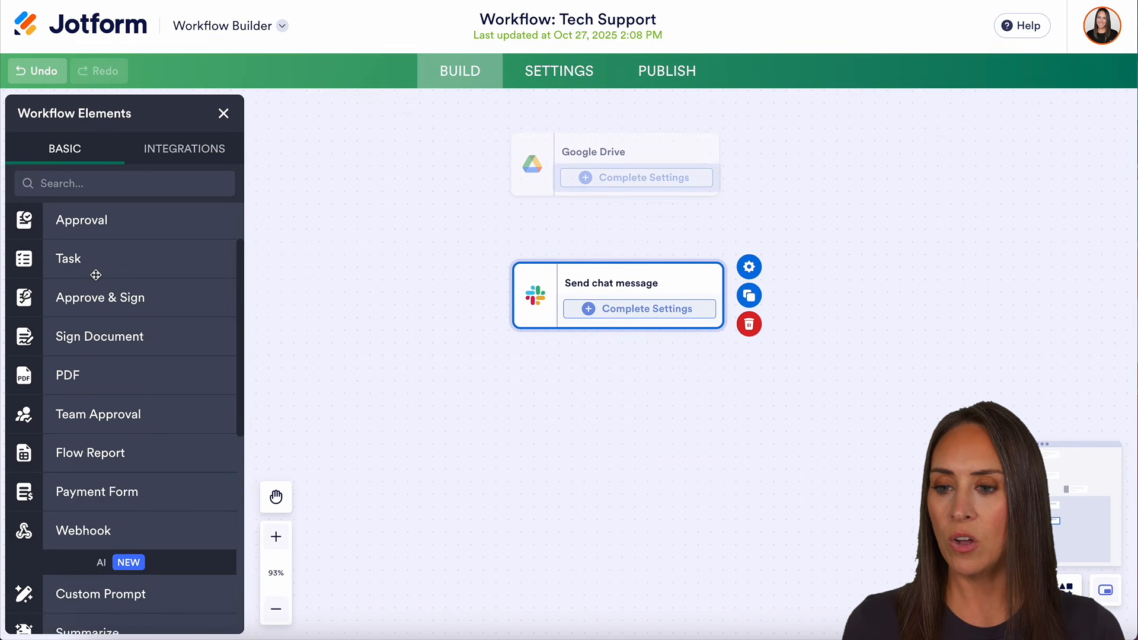
{"action": "left_click_drag", "start_coordinate": [102, 454], "coordinate": [598, 425]}
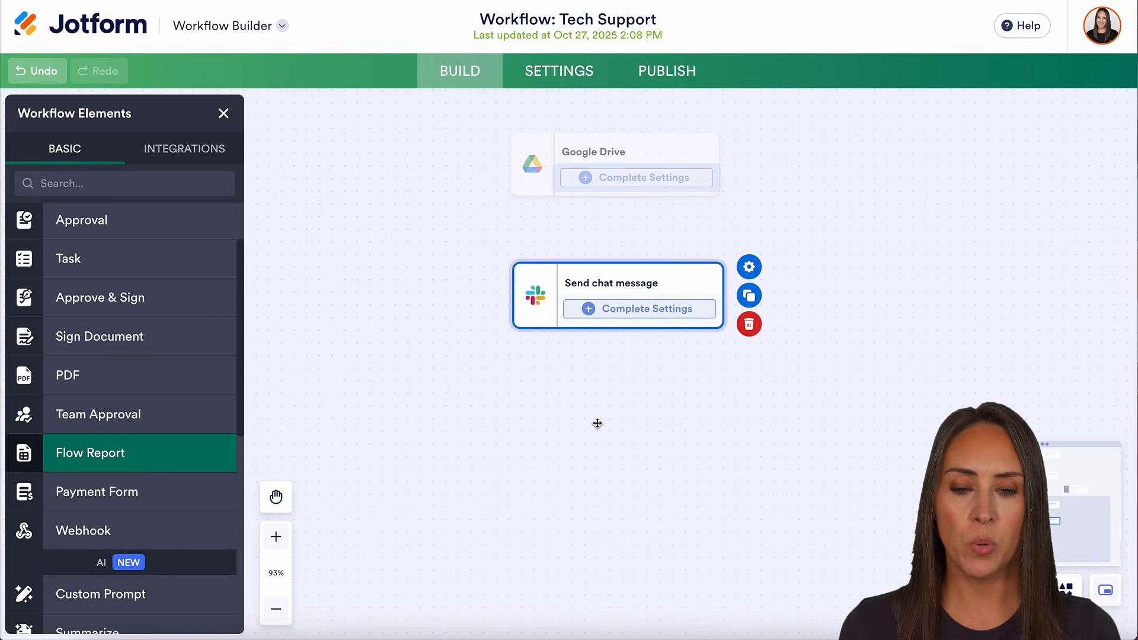
Step: Place an End element below the Flow Report element
{"action": "scroll", "coordinate": [103, 508], "scroll_direction": "down", "scroll_amount": 7}
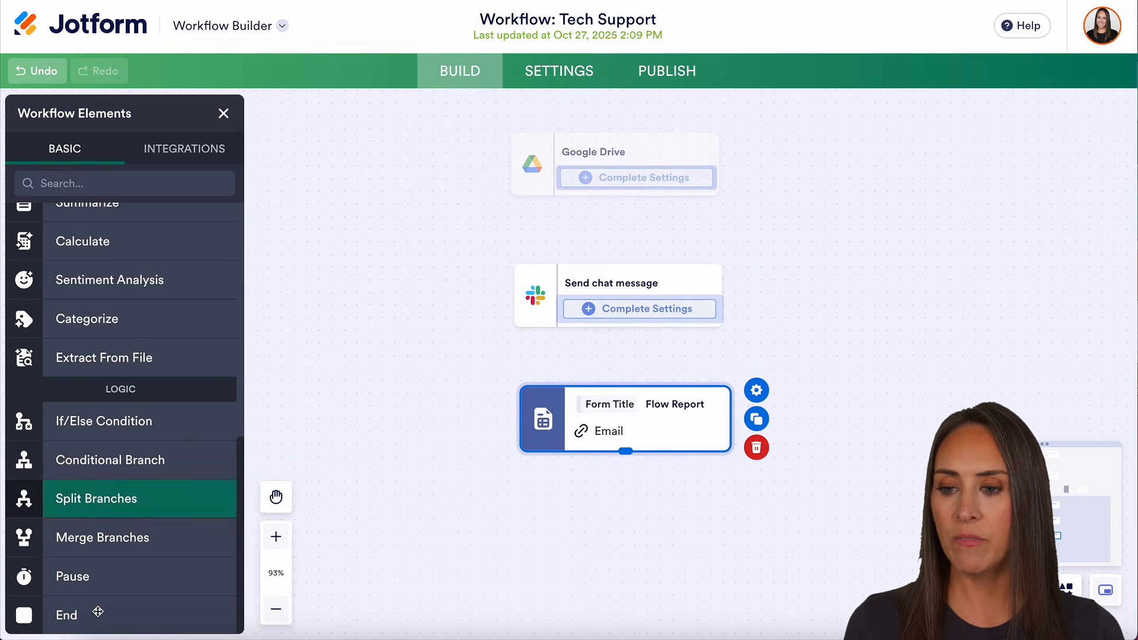
{"action": "left_click_drag", "start_coordinate": [84, 614], "coordinate": [594, 549]}
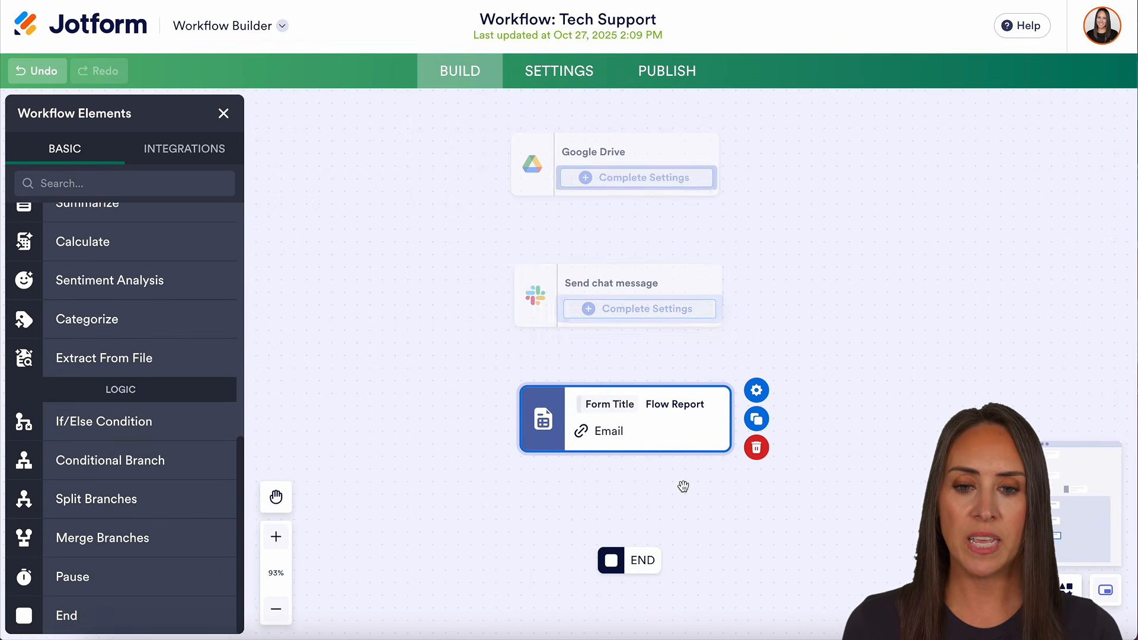
Step: Connect both Email elements to Google Drive, then link Google Drive to the Slack chat message and that to the Flow Report
{"action": "scroll", "coordinate": [679, 486], "scroll_direction": "up", "scroll_amount": 2}
{"action": "scroll", "coordinate": [678, 485], "scroll_direction": "down", "scroll_amount": 5}
{"action": "left_click_drag", "start_coordinate": [857, 308], "coordinate": [858, 344]}
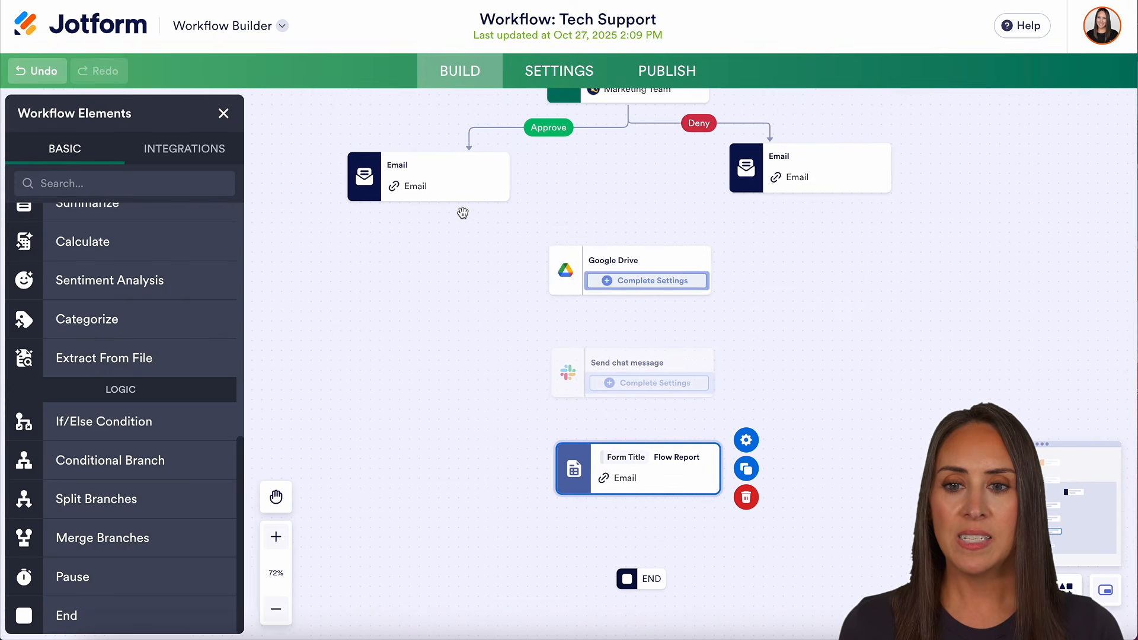
{"action": "left_click_drag", "start_coordinate": [509, 221], "coordinate": [629, 260]}
{"action": "left_click_drag", "start_coordinate": [810, 194], "coordinate": [631, 243]}
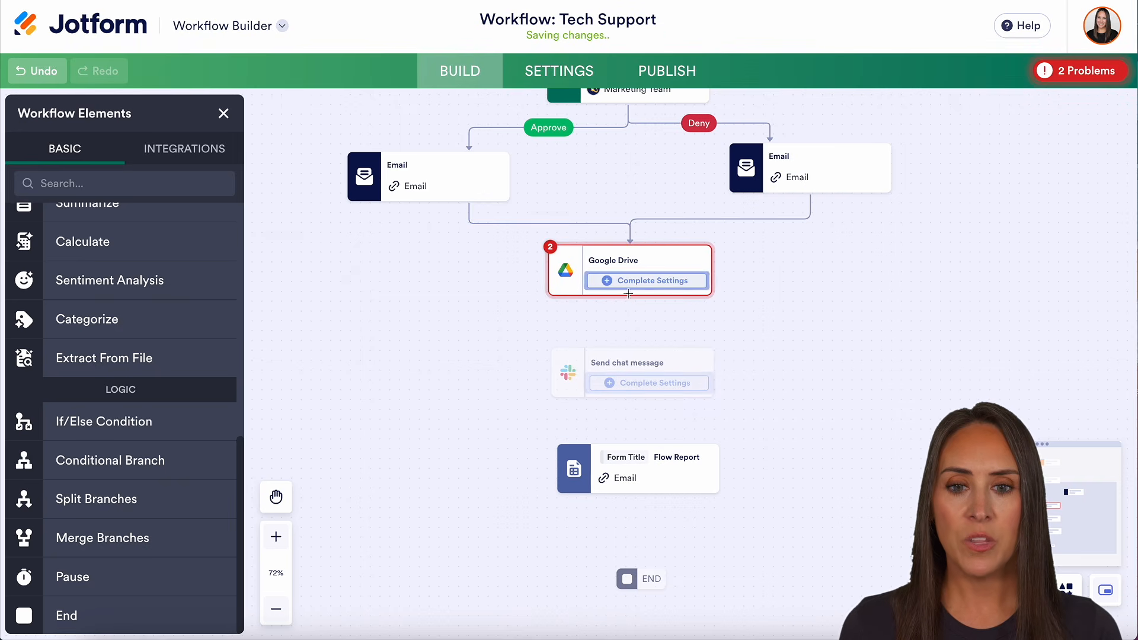
{"action": "left_click_drag", "start_coordinate": [630, 297], "coordinate": [628, 359]}
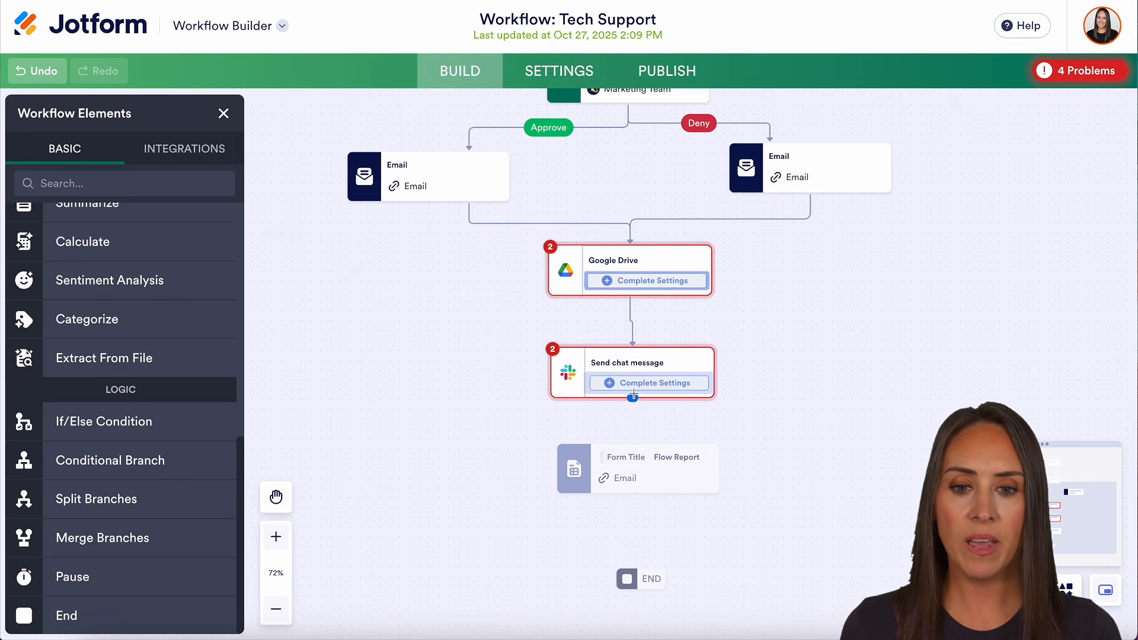
{"action": "left_click_drag", "start_coordinate": [633, 399], "coordinate": [633, 447]}
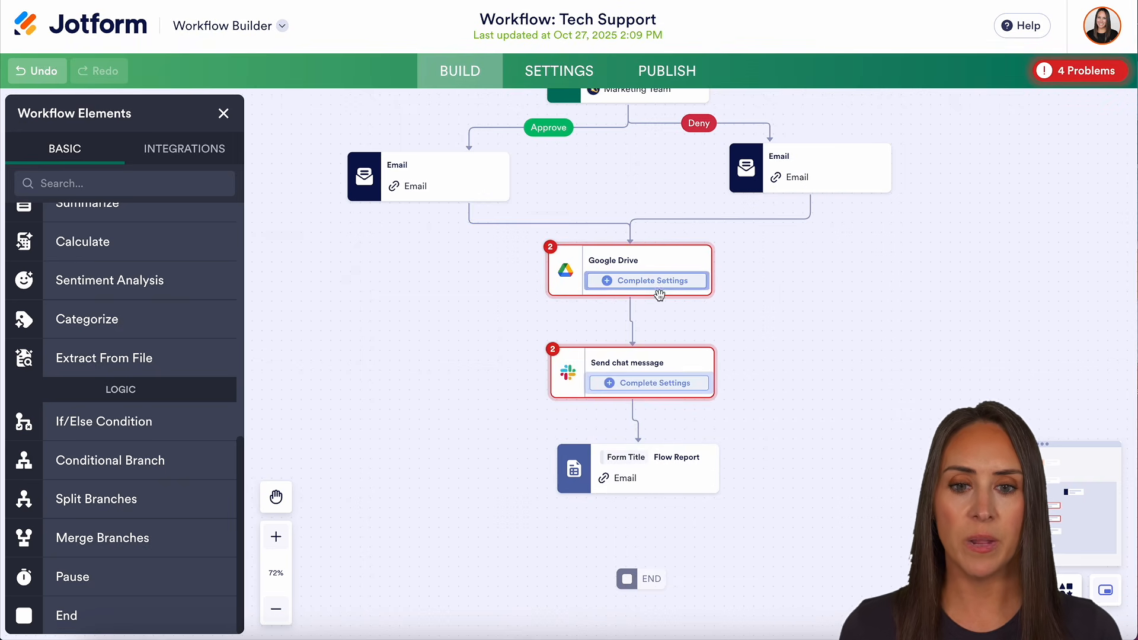
Step: Authenticate the Google Drive element with the listed account, view its folder and PDF settings, and close them without saving
{"action": "left_click", "coordinate": [655, 282]}
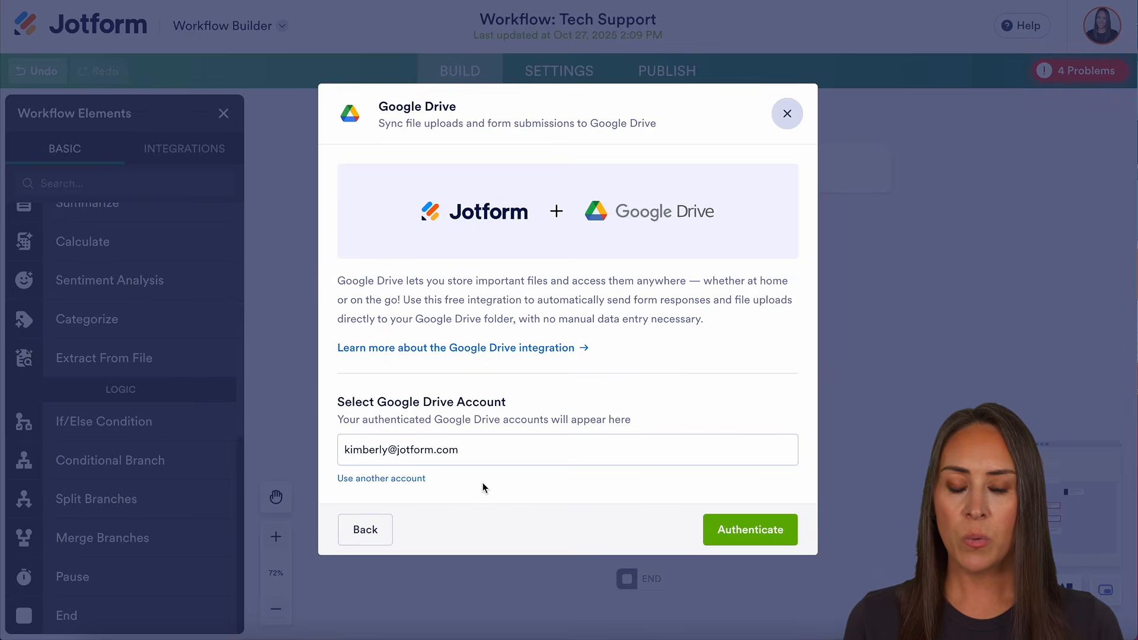
{"action": "left_click", "coordinate": [735, 534]}
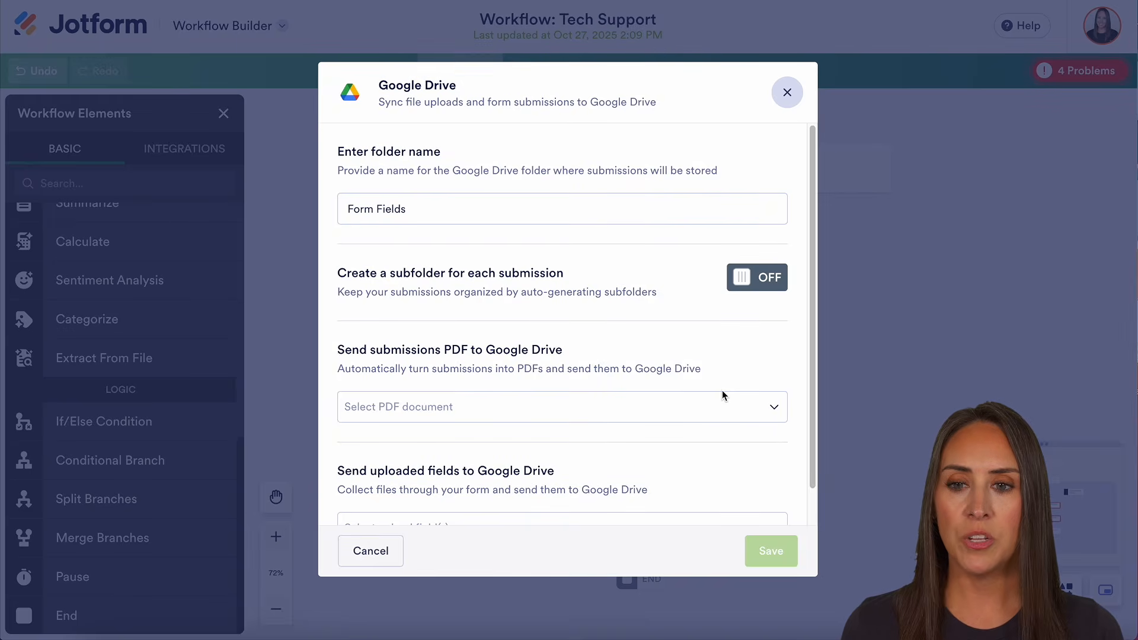
{"action": "left_click", "coordinate": [788, 95]}
Step: Authenticate the Slack chat message element with the listed account, view its user and message settings, and close them without saving
{"action": "left_click", "coordinate": [596, 393]}
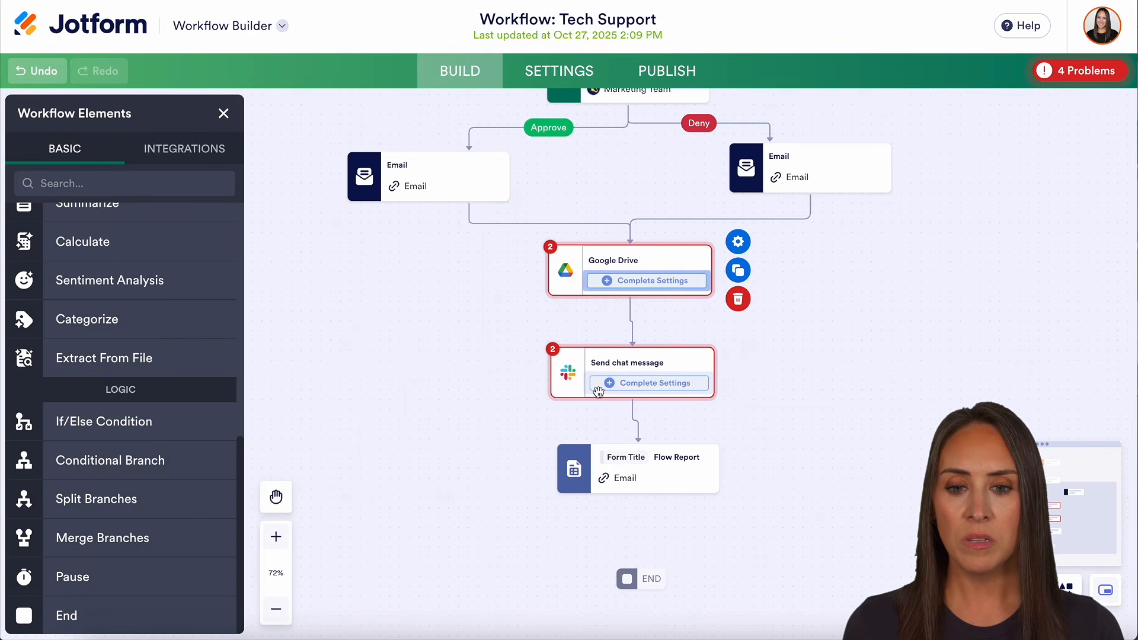
{"action": "left_click", "coordinate": [646, 382]}
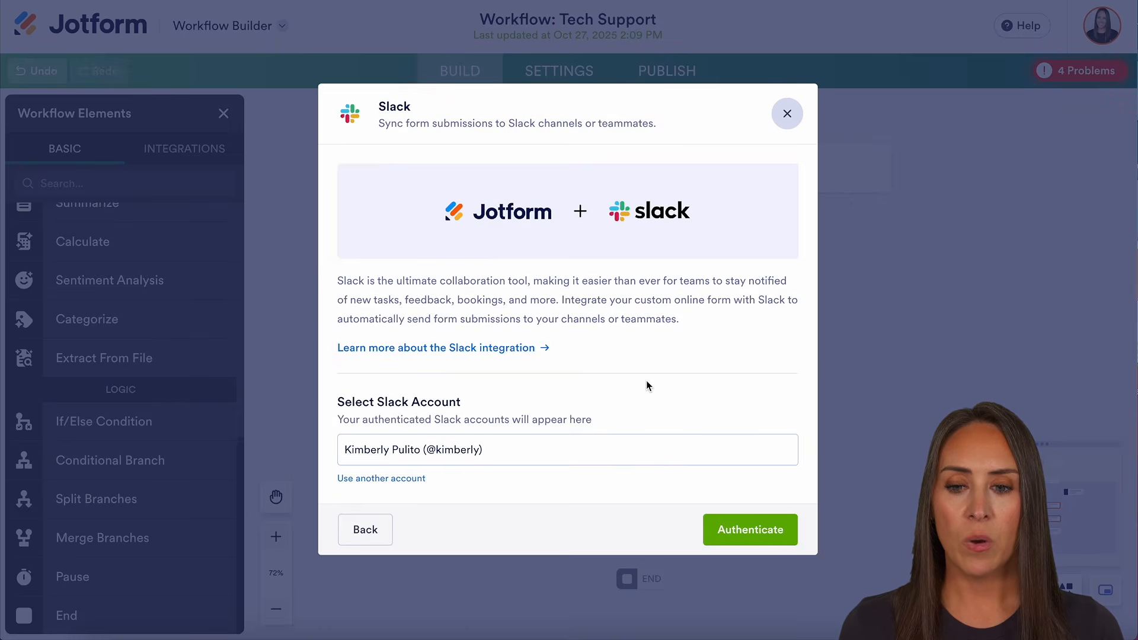
{"action": "left_click", "coordinate": [745, 540]}
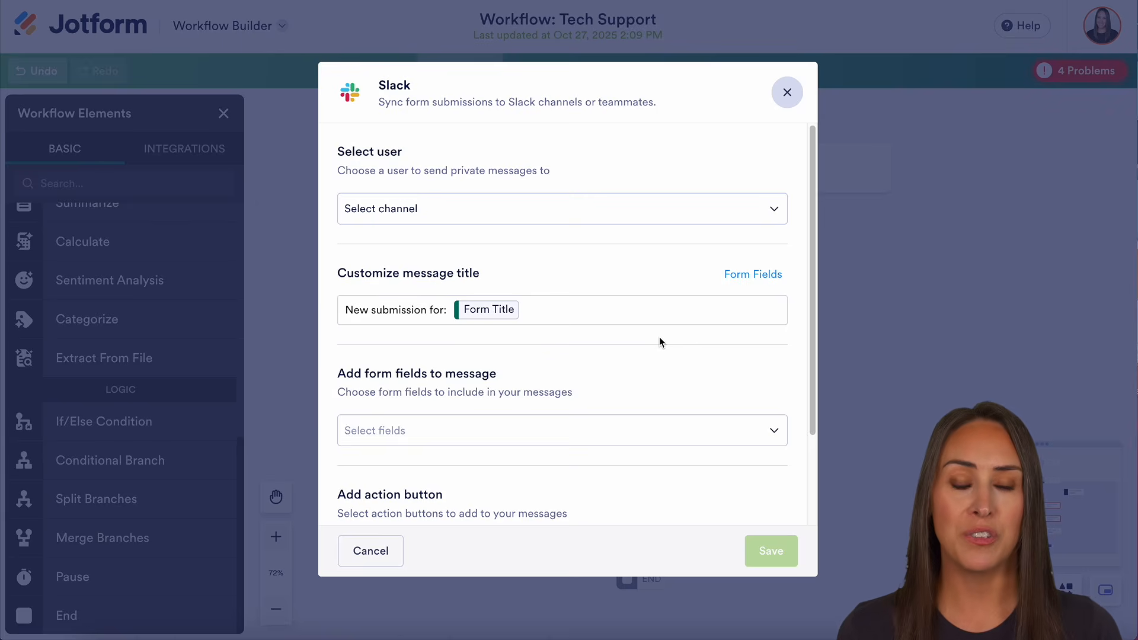
{"action": "left_click", "coordinate": [787, 90]}
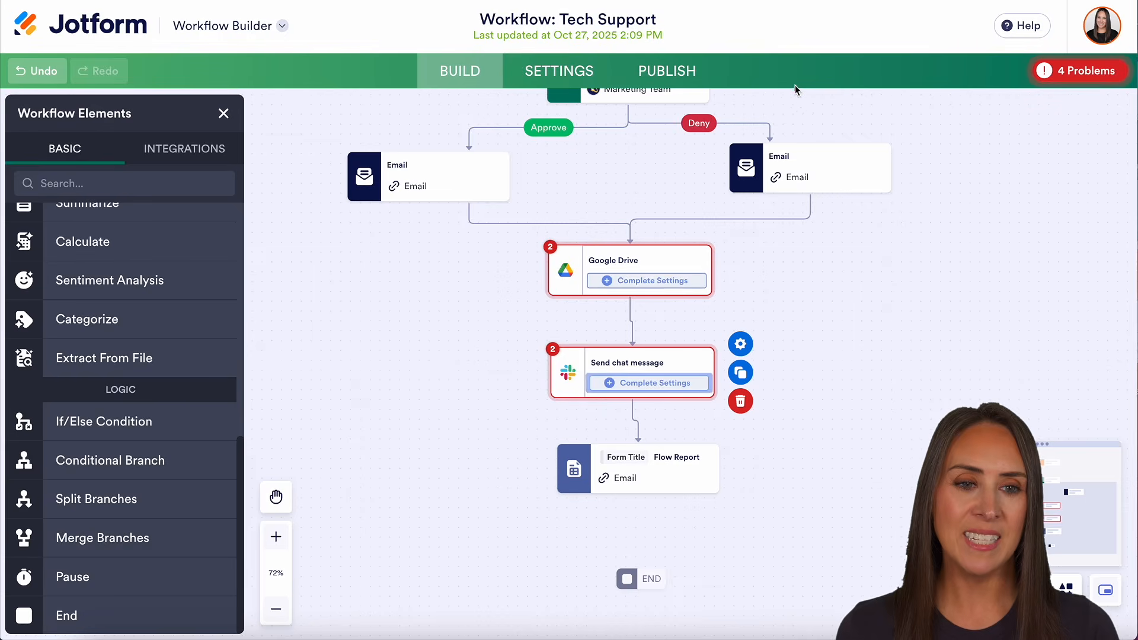
Step: Place a Task element between the Flow Report and End elements, and position End beneath it
{"action": "left_click_drag", "start_coordinate": [423, 454], "coordinate": [432, 438]}
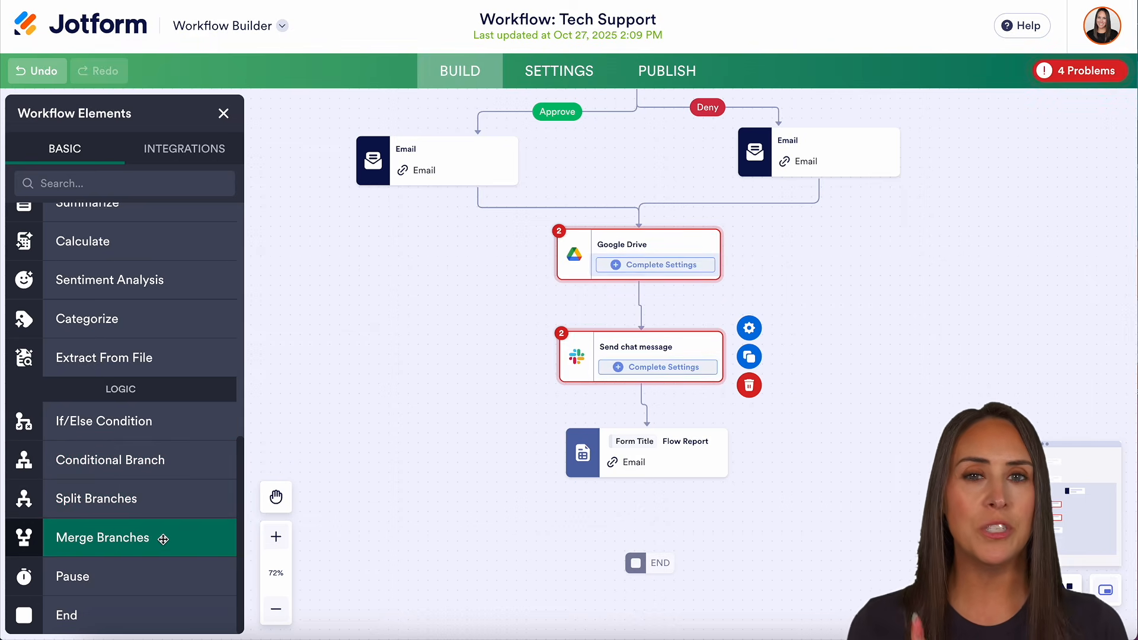
{"action": "scroll", "coordinate": [167, 329], "scroll_direction": "up", "scroll_amount": 7}
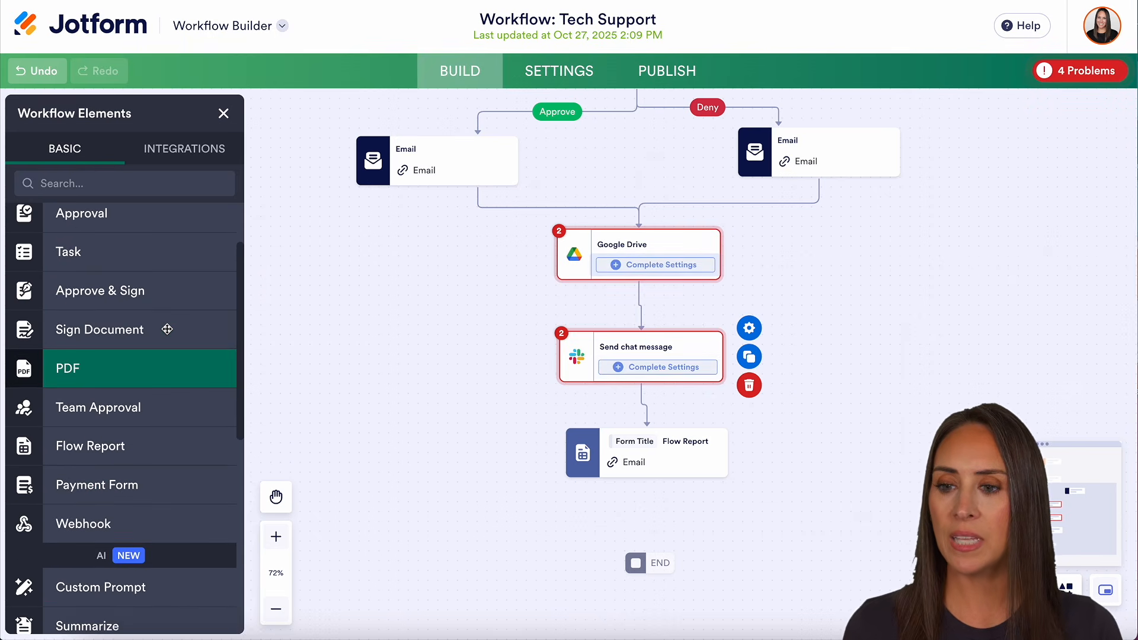
{"action": "left_click_drag", "start_coordinate": [65, 289], "coordinate": [600, 522]}
{"action": "left_click_drag", "start_coordinate": [706, 531], "coordinate": [666, 514]}
{"action": "scroll", "coordinate": [664, 509], "scroll_direction": "down", "scroll_amount": 3}
{"action": "left_click_drag", "start_coordinate": [643, 415], "coordinate": [645, 457]}
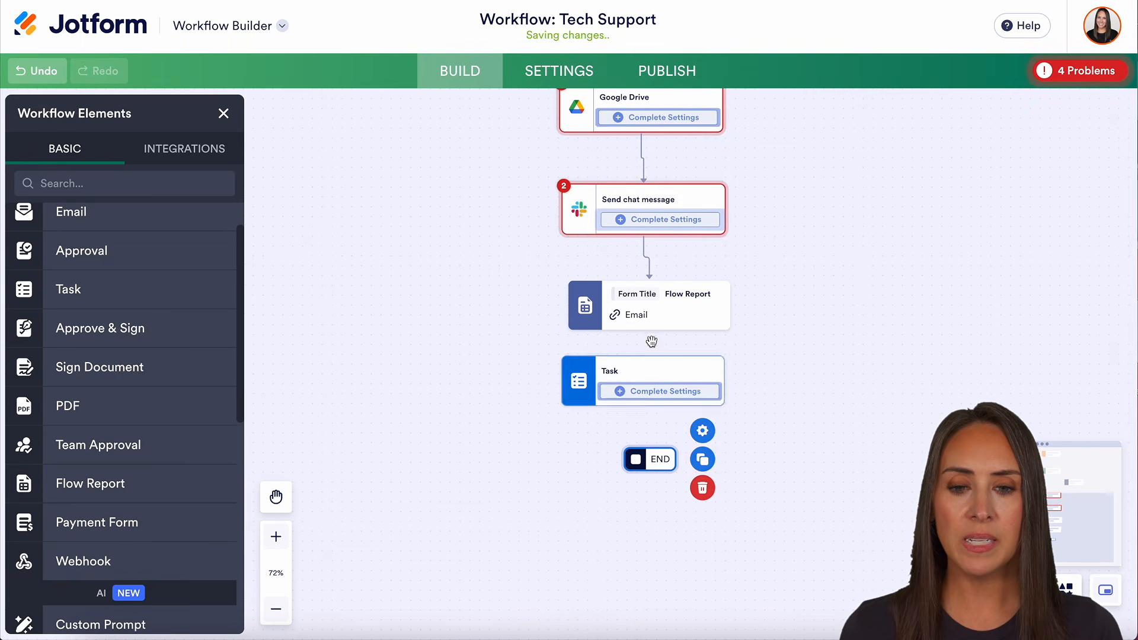